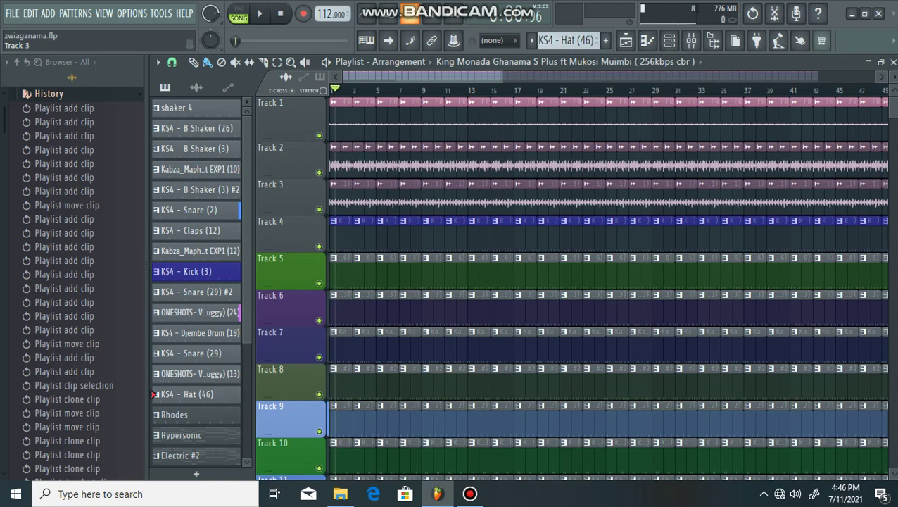
Look through the playlist arrangement from Track 1 down to Track 23 to examine the clips on each track.
{"action": "scroll", "coordinate": [571, 289], "scroll_direction": "down", "scroll_amount": 2}
{"action": "scroll", "coordinate": [571, 289], "scroll_direction": "down", "scroll_amount": 1}
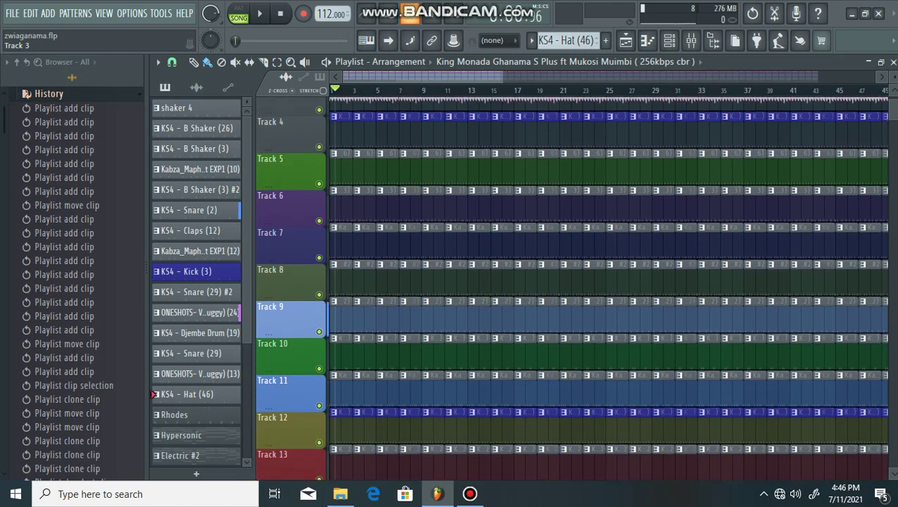
{"action": "scroll", "coordinate": [572, 289], "scroll_direction": "down", "scroll_amount": 5}
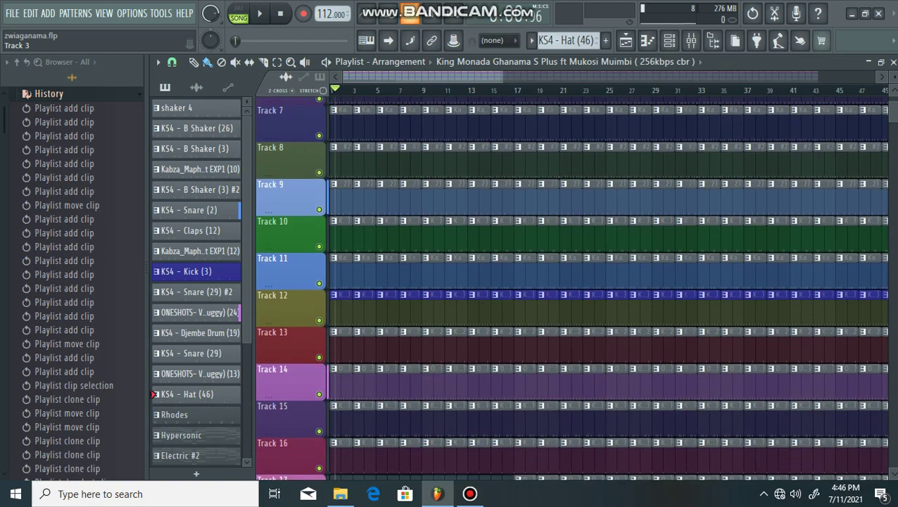
{"action": "scroll", "coordinate": [571, 288], "scroll_direction": "down", "scroll_amount": 4}
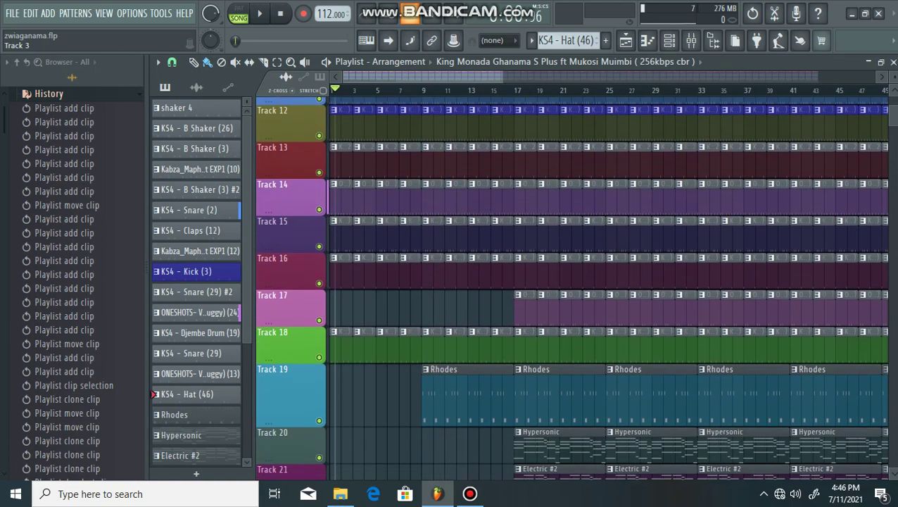
{"action": "scroll", "coordinate": [572, 288], "scroll_direction": "down", "scroll_amount": 2}
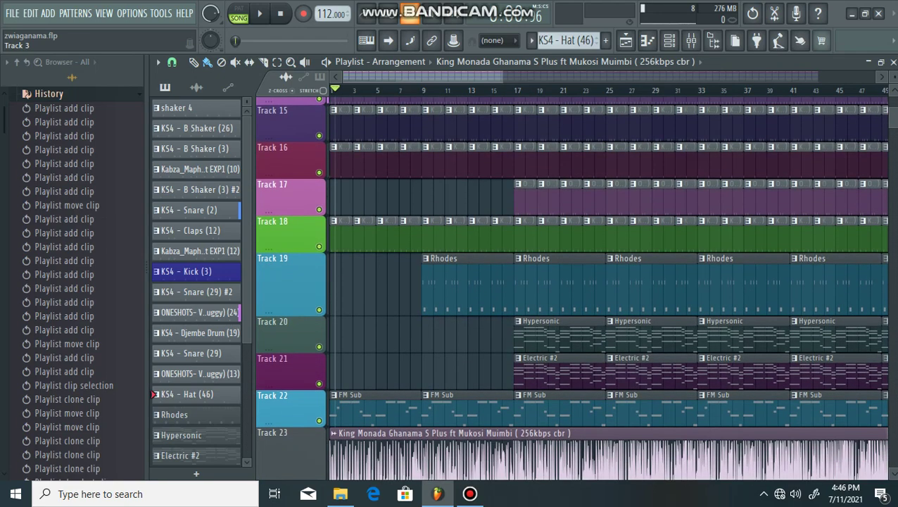
{"action": "scroll", "coordinate": [571, 289], "scroll_direction": "up", "scroll_amount": 1}
{"action": "scroll", "coordinate": [572, 288], "scroll_direction": "up", "scroll_amount": 10}
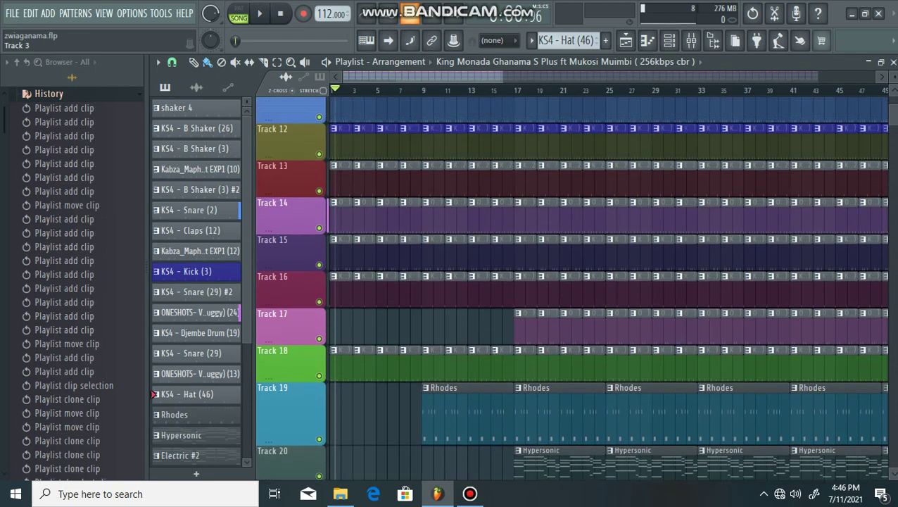
{"action": "scroll", "coordinate": [572, 289], "scroll_direction": "up", "scroll_amount": 3}
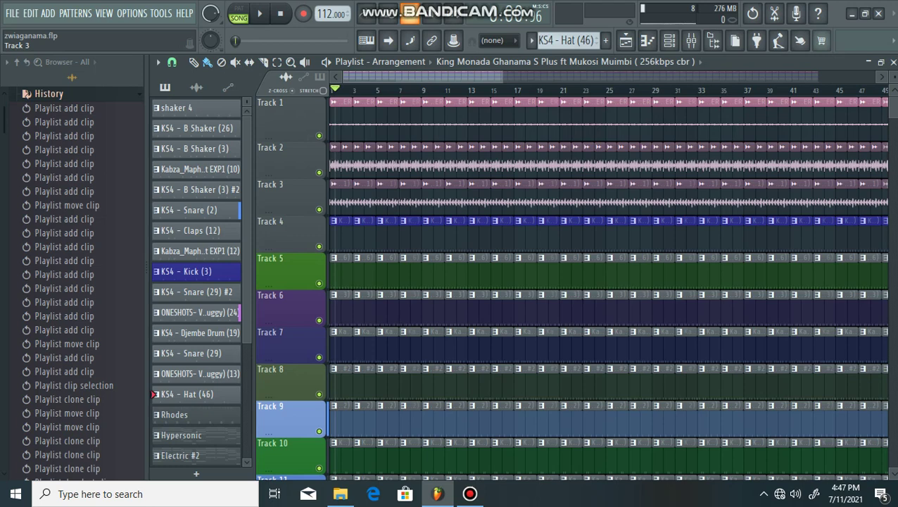
{"action": "scroll", "coordinate": [605, 289], "scroll_direction": "down", "scroll_amount": 4}
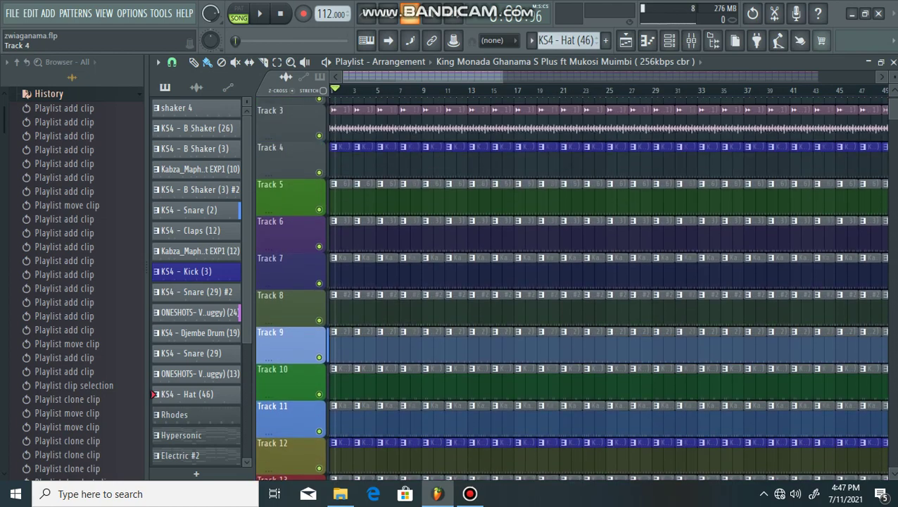
{"action": "scroll", "coordinate": [572, 287], "scroll_direction": "up", "scroll_amount": 2}
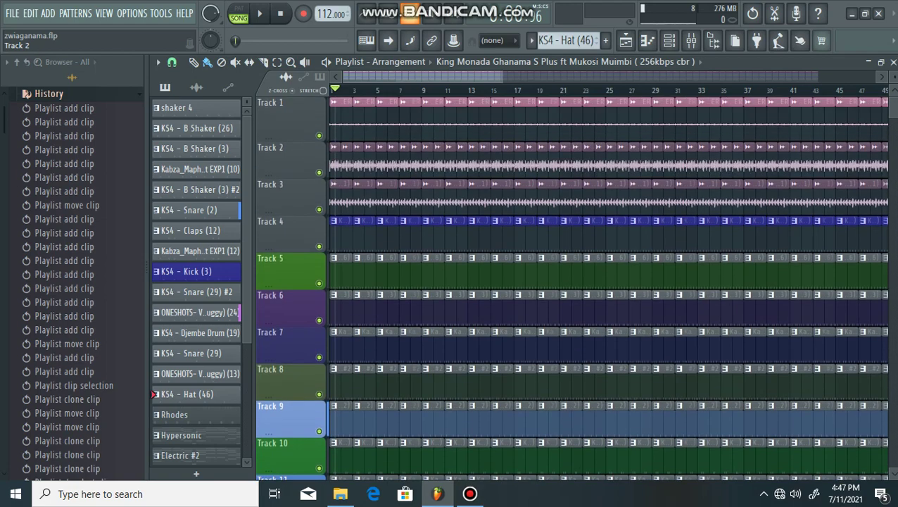
{"action": "scroll", "coordinate": [606, 288], "scroll_direction": "down", "scroll_amount": 8}
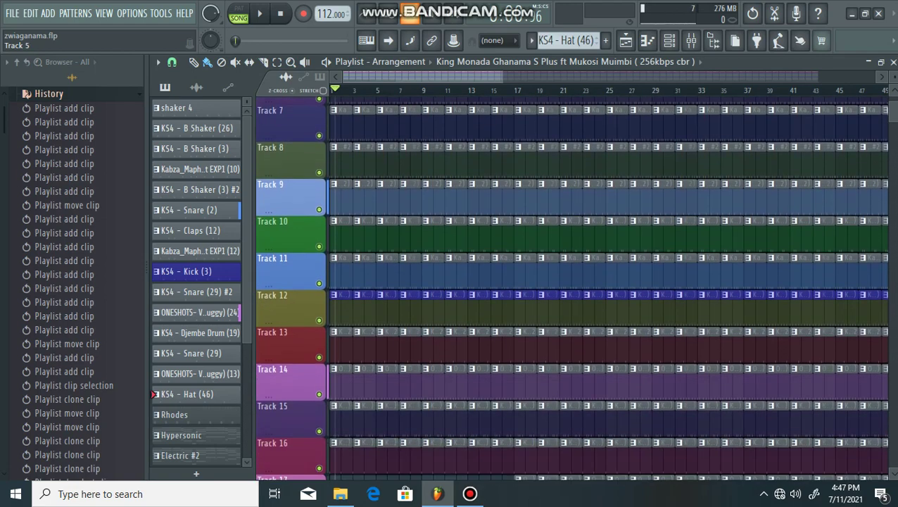
{"action": "scroll", "coordinate": [571, 289], "scroll_direction": "down", "scroll_amount": 1}
{"action": "scroll", "coordinate": [572, 289], "scroll_direction": "down", "scroll_amount": 3}
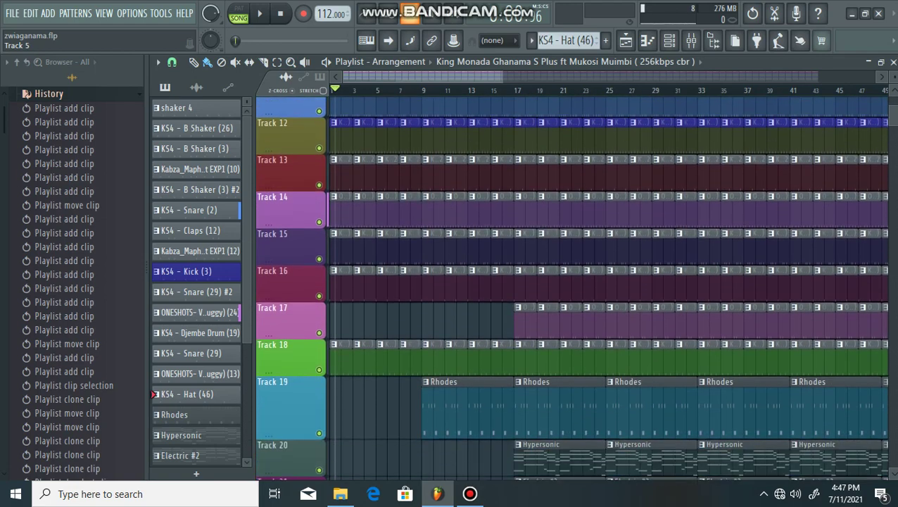
{"action": "scroll", "coordinate": [572, 289], "scroll_direction": "down", "scroll_amount": 1}
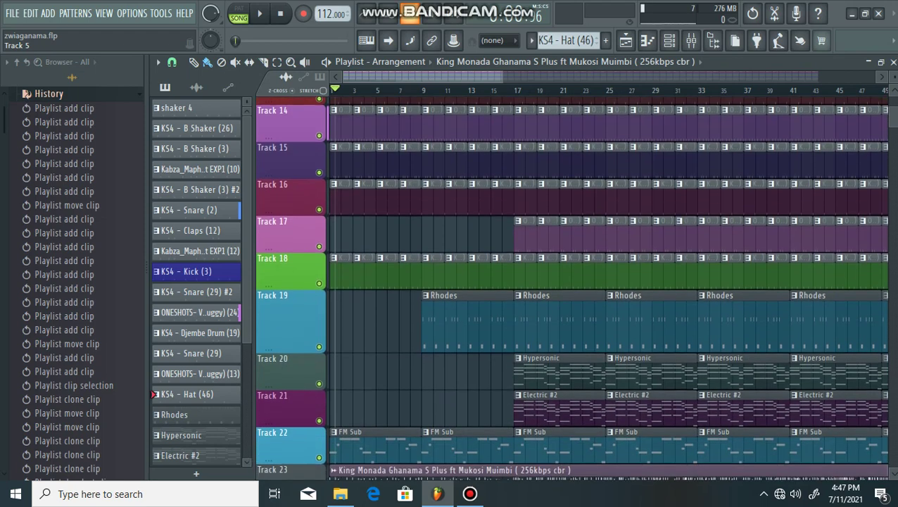
{"action": "scroll", "coordinate": [572, 289], "scroll_direction": "down", "scroll_amount": 1}
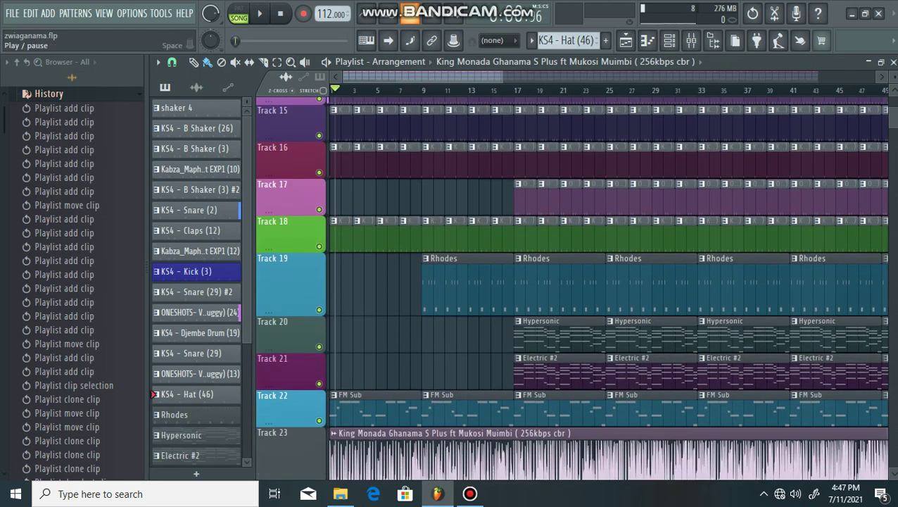
Play the arrangement from the start in song mode while examining its tracks, and stop playback around bar 37.
{"action": "key", "text": "space"}
{"action": "scroll", "coordinate": [572, 289], "scroll_direction": "down", "scroll_amount": 2}
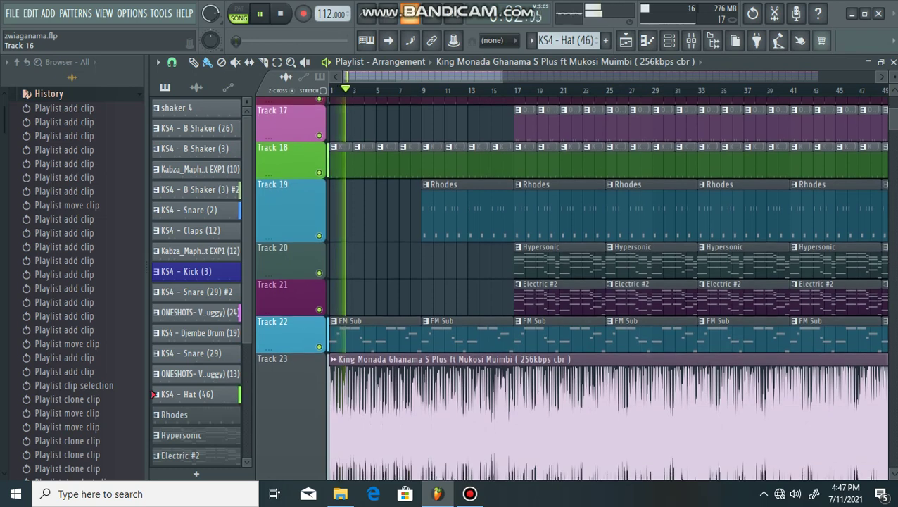
{"action": "scroll", "coordinate": [572, 289], "scroll_direction": "up", "scroll_amount": 1}
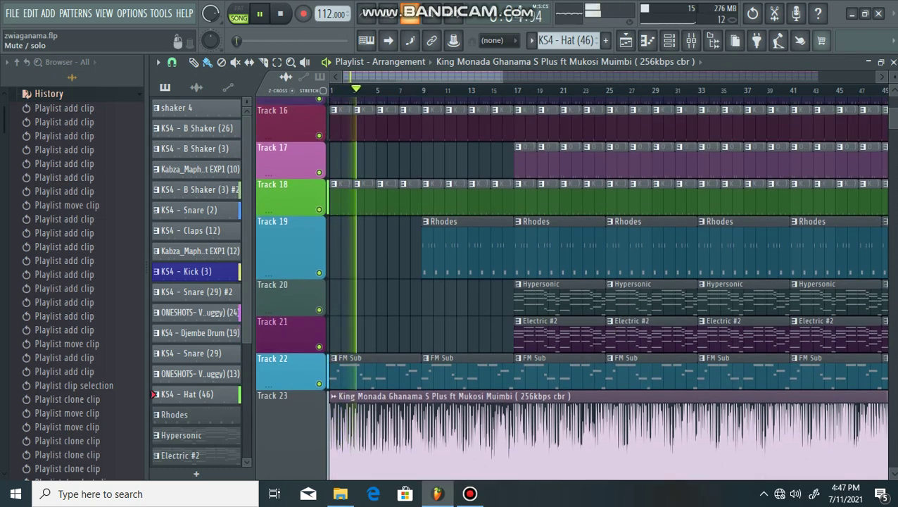
{"action": "scroll", "coordinate": [572, 289], "scroll_direction": "up", "scroll_amount": 2}
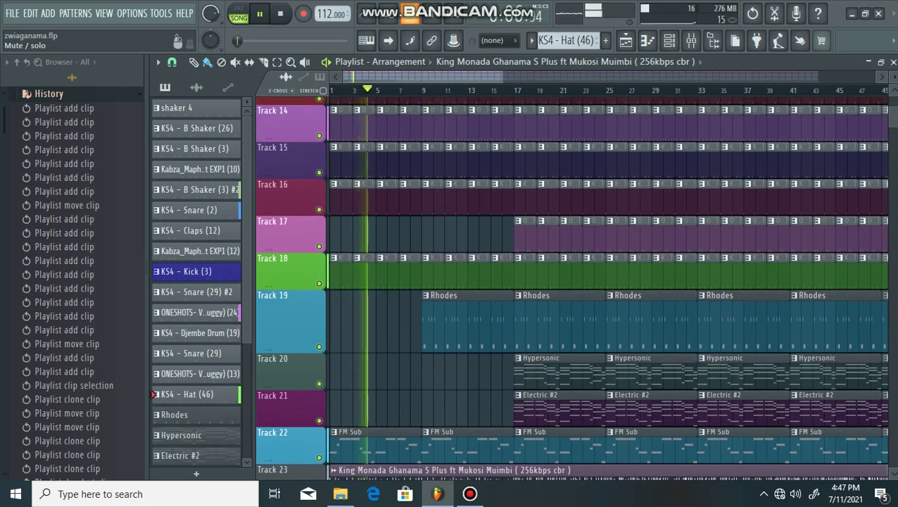
{"action": "scroll", "coordinate": [571, 289], "scroll_direction": "down", "scroll_amount": 1}
{"action": "scroll", "coordinate": [571, 288], "scroll_direction": "up", "scroll_amount": 2}
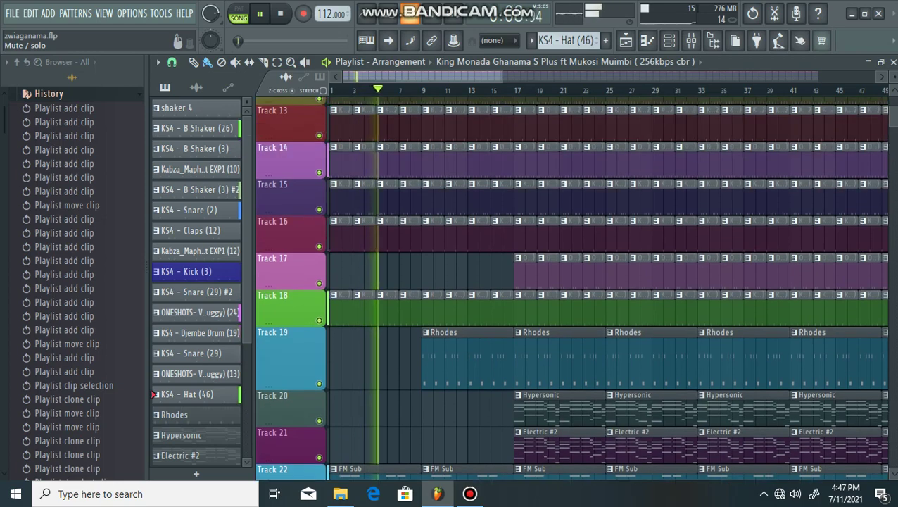
{"action": "scroll", "coordinate": [572, 289], "scroll_direction": "down", "scroll_amount": 1}
{"action": "scroll", "coordinate": [572, 289], "scroll_direction": "up", "scroll_amount": 1}
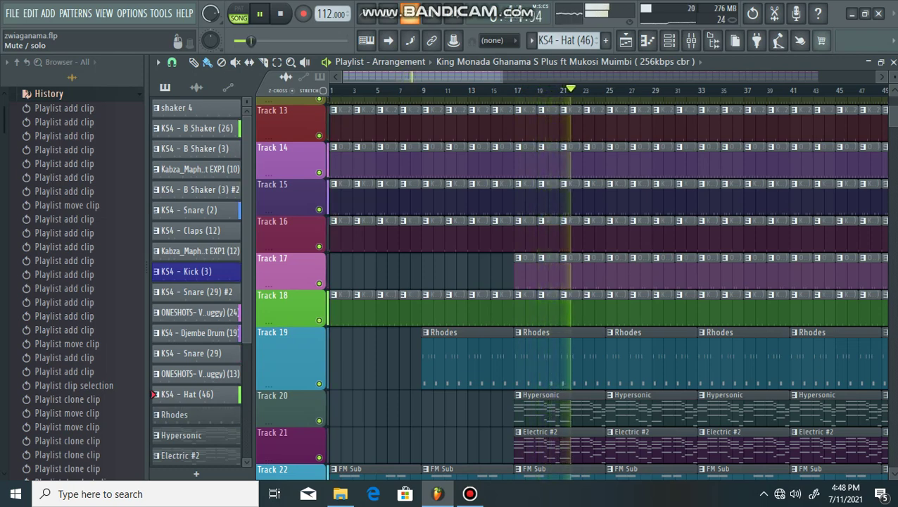
{"action": "scroll", "coordinate": [310, 246], "scroll_direction": "down", "scroll_amount": 1}
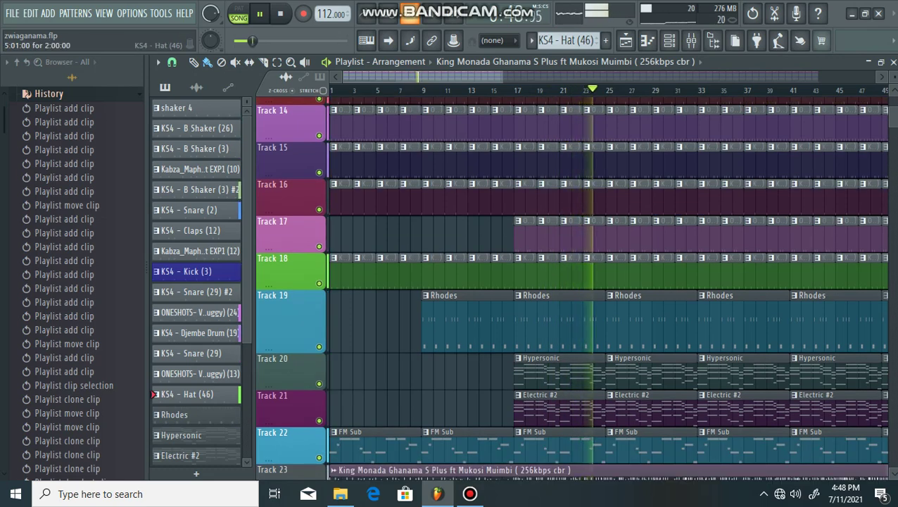
{"action": "scroll", "coordinate": [401, 271], "scroll_direction": "up", "scroll_amount": 1}
{"action": "scroll", "coordinate": [405, 271], "scroll_direction": "down", "scroll_amount": 1}
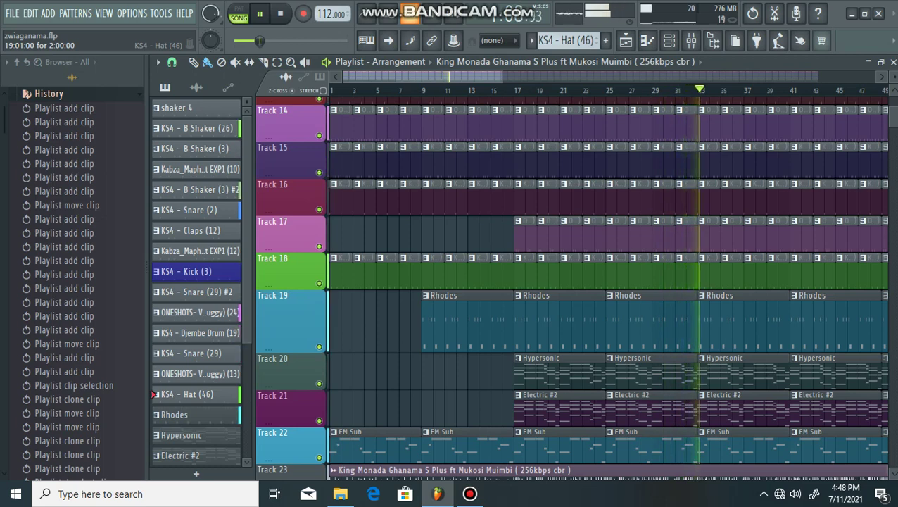
{"action": "scroll", "coordinate": [574, 240], "scroll_direction": "up", "scroll_amount": 1}
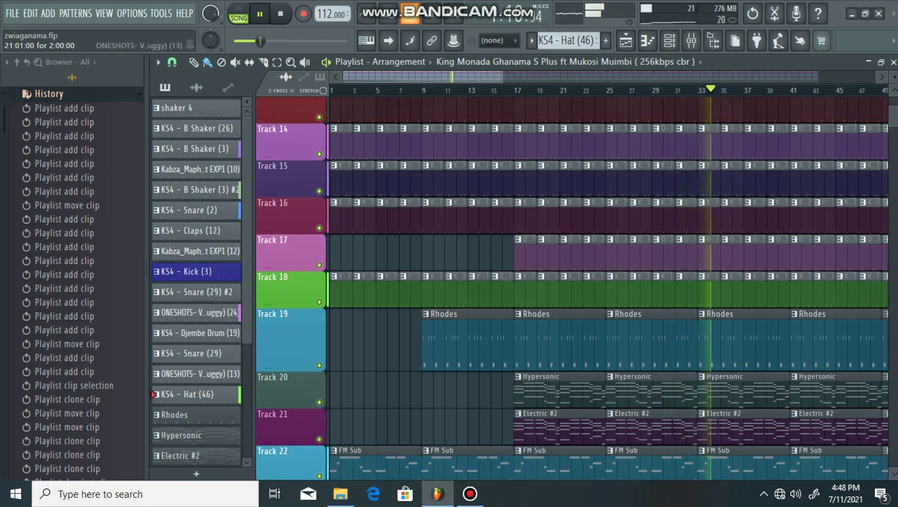
{"action": "scroll", "coordinate": [573, 289], "scroll_direction": "up", "scroll_amount": 5}
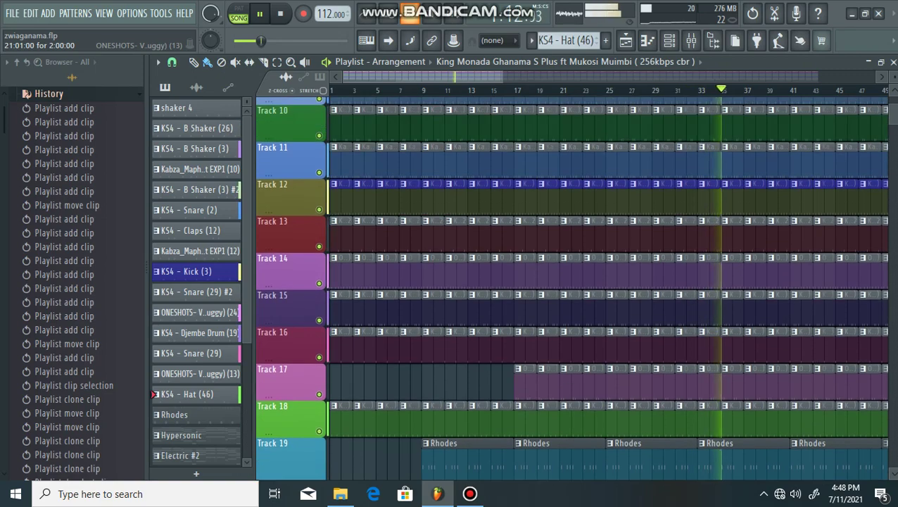
{"action": "scroll", "coordinate": [574, 289], "scroll_direction": "up", "scroll_amount": 4}
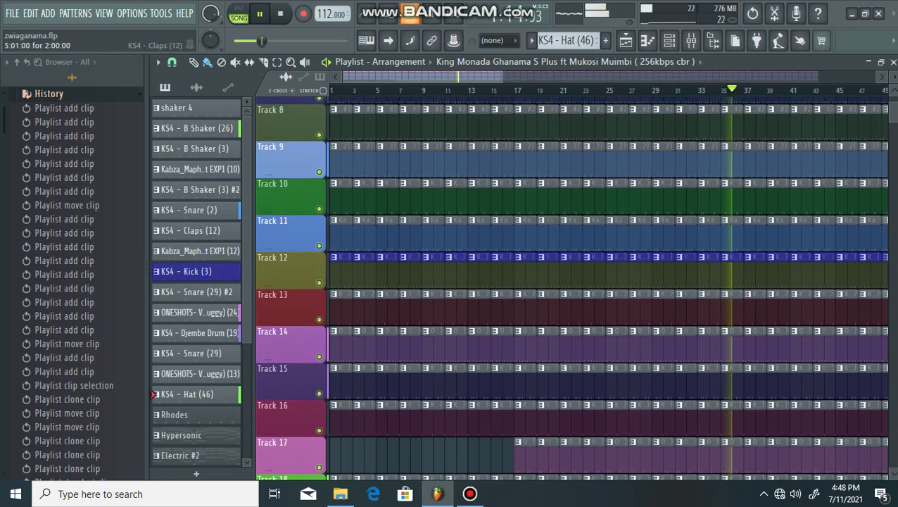
{"action": "scroll", "coordinate": [573, 289], "scroll_direction": "up", "scroll_amount": 12}
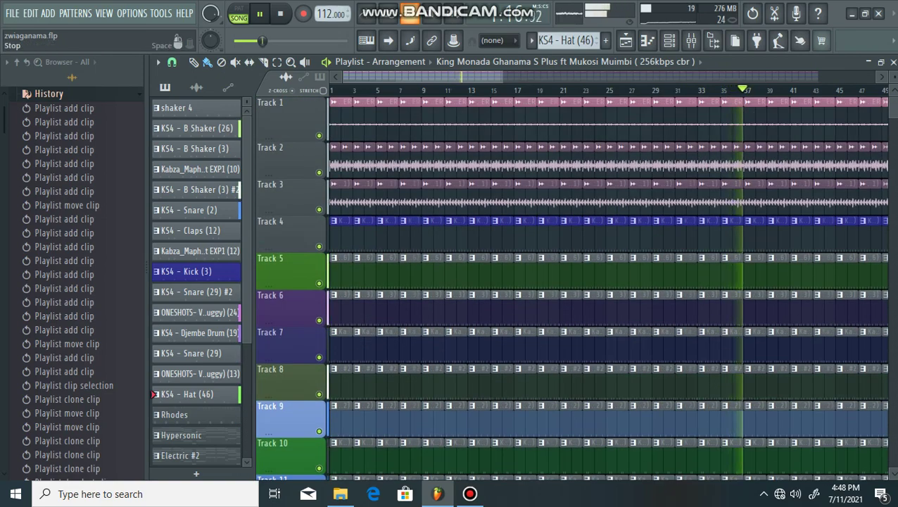
{"action": "key", "text": "space"}
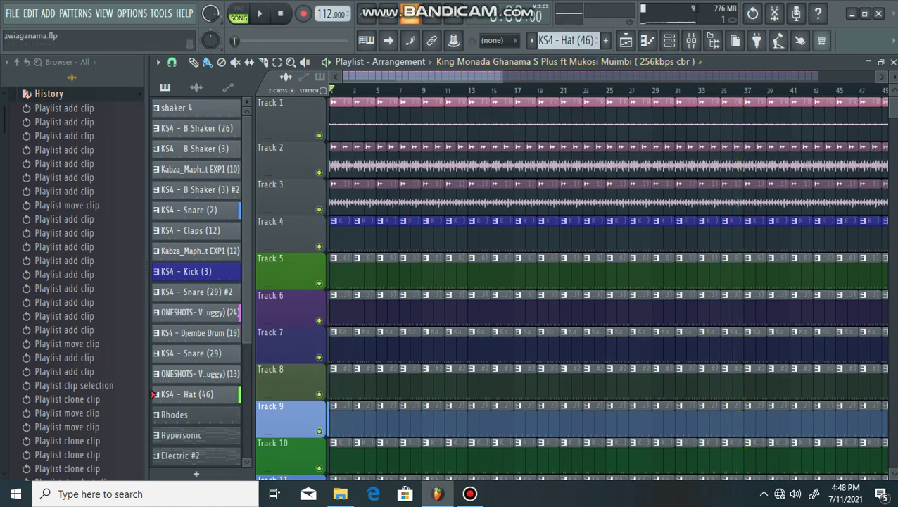
Select the shaker 4 pattern, examine its step sequence in the Channel rack during pattern playback, and close the rack.
{"action": "left_click", "coordinate": [647, 40]}
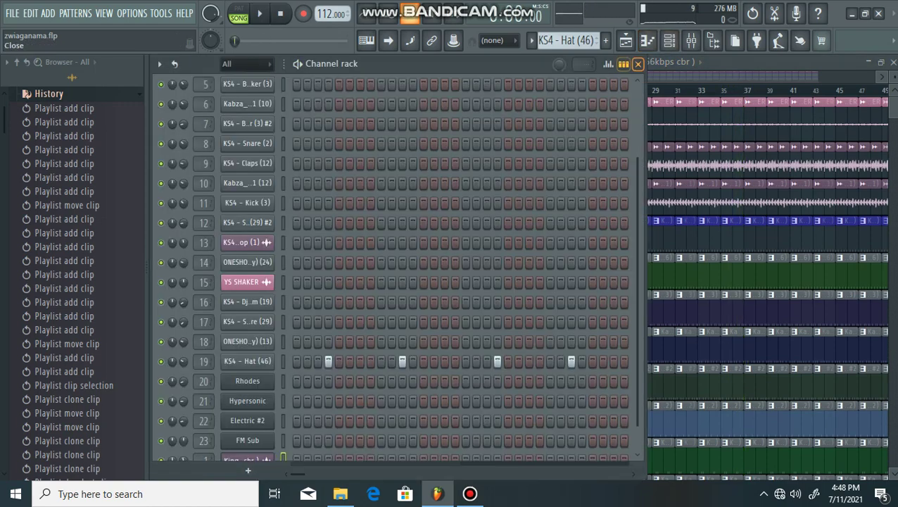
{"action": "left_click", "coordinate": [638, 64]}
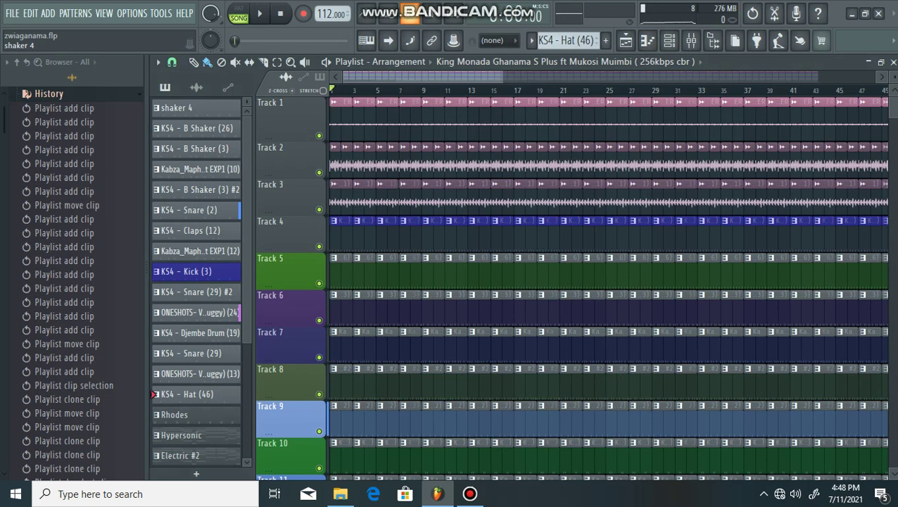
{"action": "left_click", "coordinate": [155, 108]}
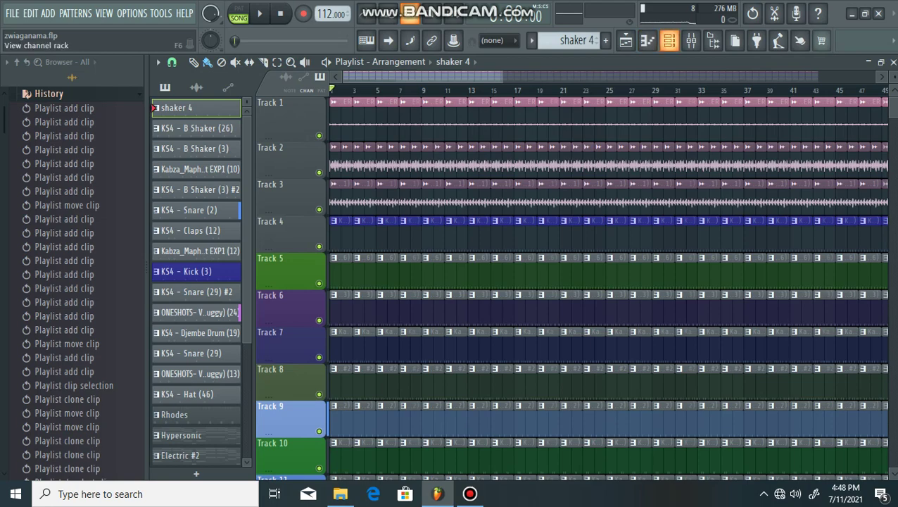
{"action": "left_click", "coordinate": [670, 40]}
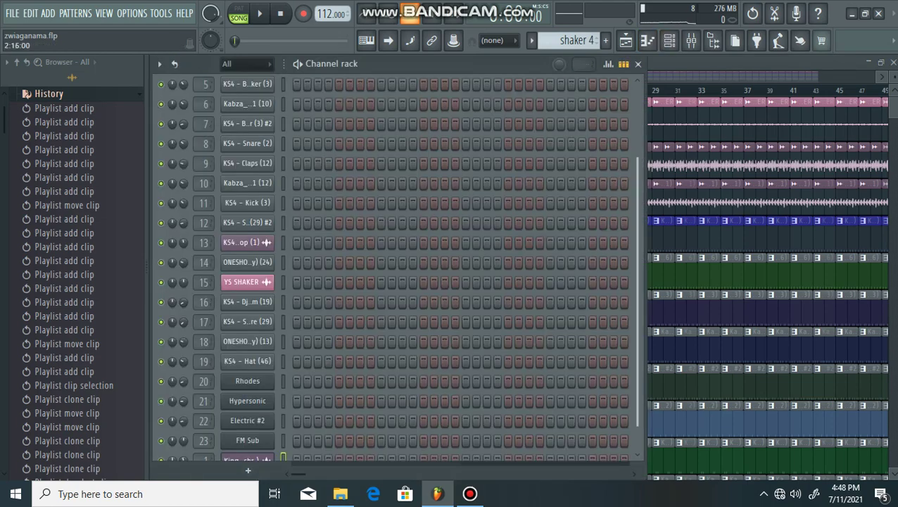
{"action": "scroll", "coordinate": [247, 352], "scroll_direction": "up", "scroll_amount": 3}
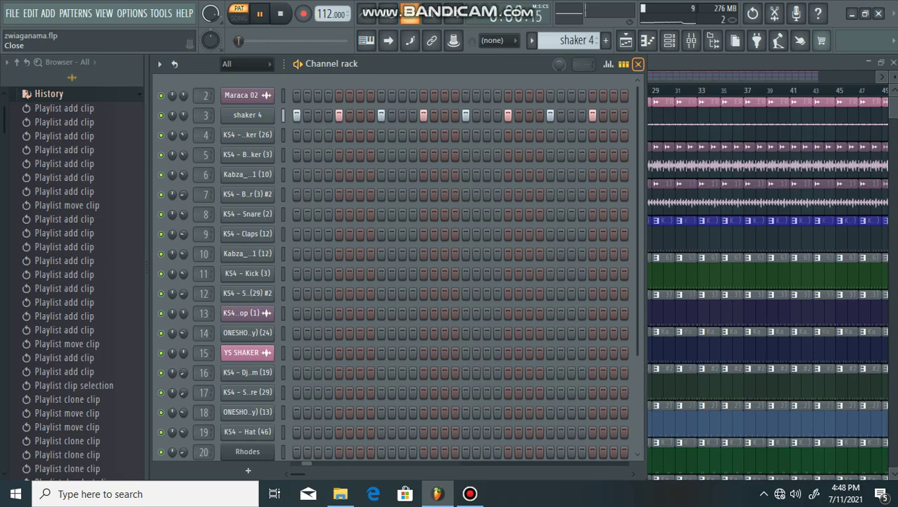
{"action": "left_click", "coordinate": [638, 64]}
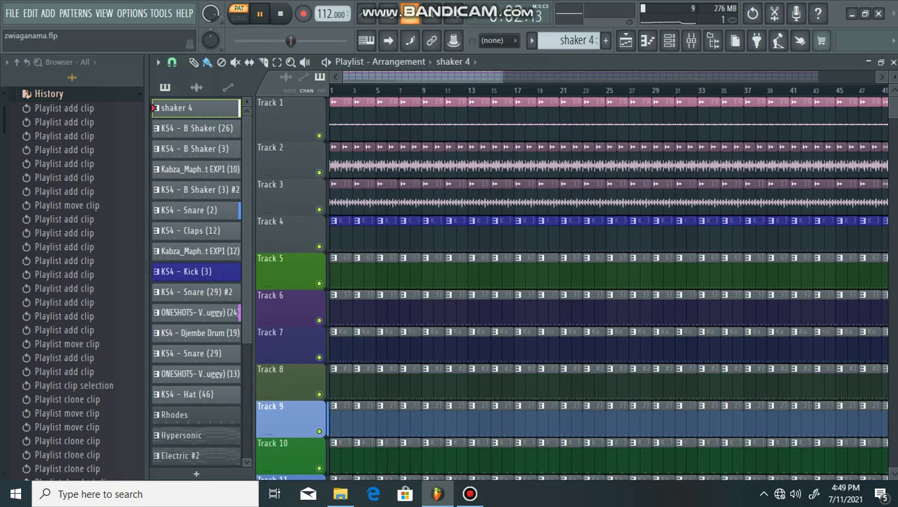
Select the KS4 - B Shaker (26) pattern, examine its step sequence in the Channel rack, and close the rack.
{"action": "left_click", "coordinate": [152, 128]}
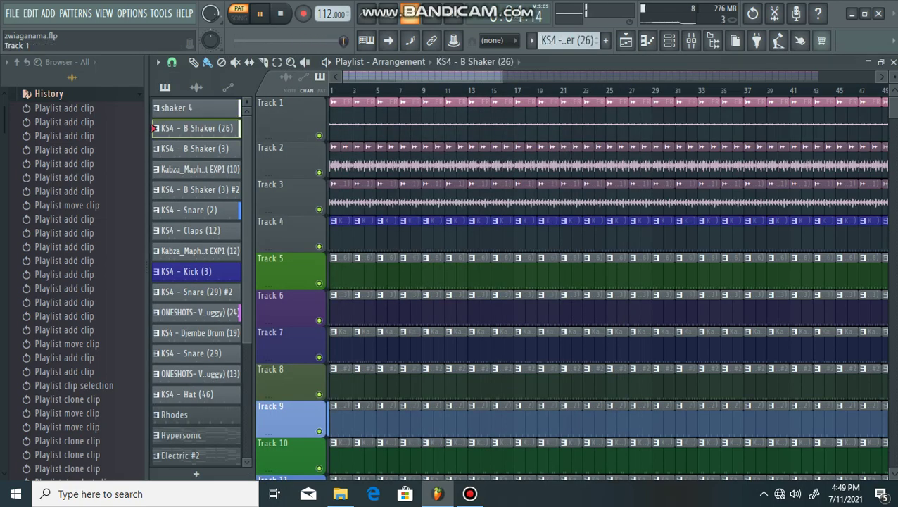
{"action": "left_click", "coordinate": [669, 40]}
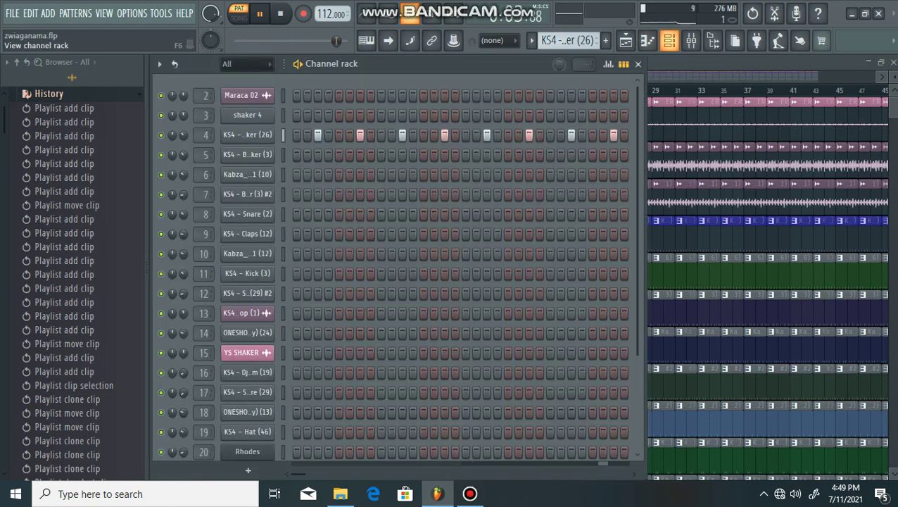
{"action": "key", "text": "F6"}
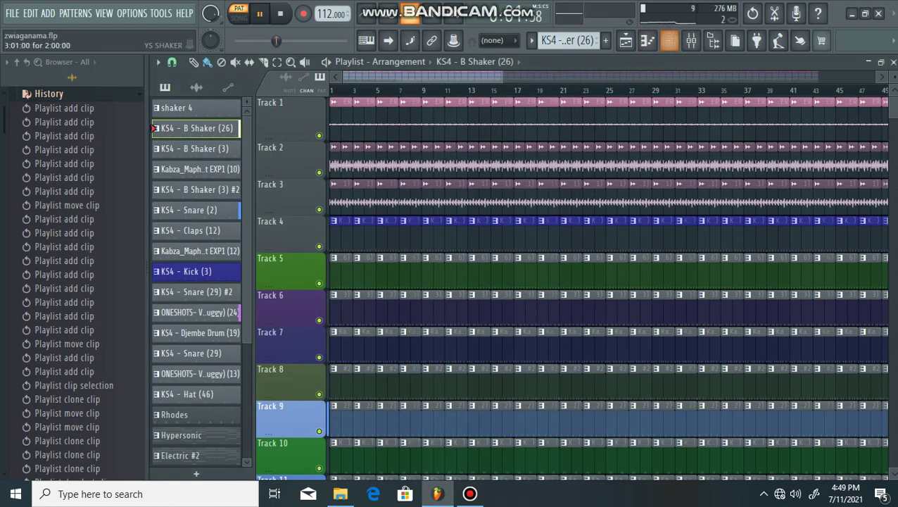
Select the KS4 - B Shaker (3) pattern and show its step sequence in the Channel rack.
{"action": "left_click", "coordinate": [196, 149]}
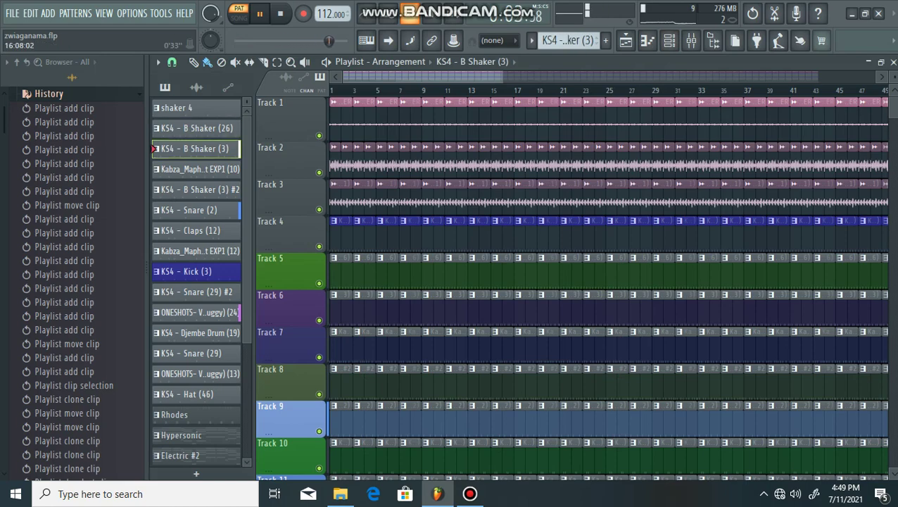
{"action": "left_click", "coordinate": [669, 40]}
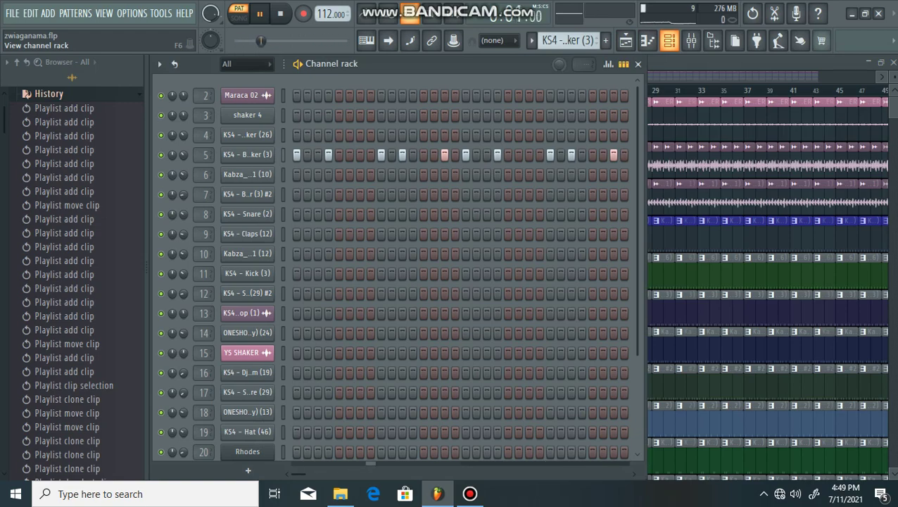
Finish checking the KS4 - B Shaker (3) steps, and examine the Kabza_Maphorisa Drumkit EXP1 (10) pattern's step sequence in the Channel rack.
{"action": "left_click", "coordinate": [670, 41]}
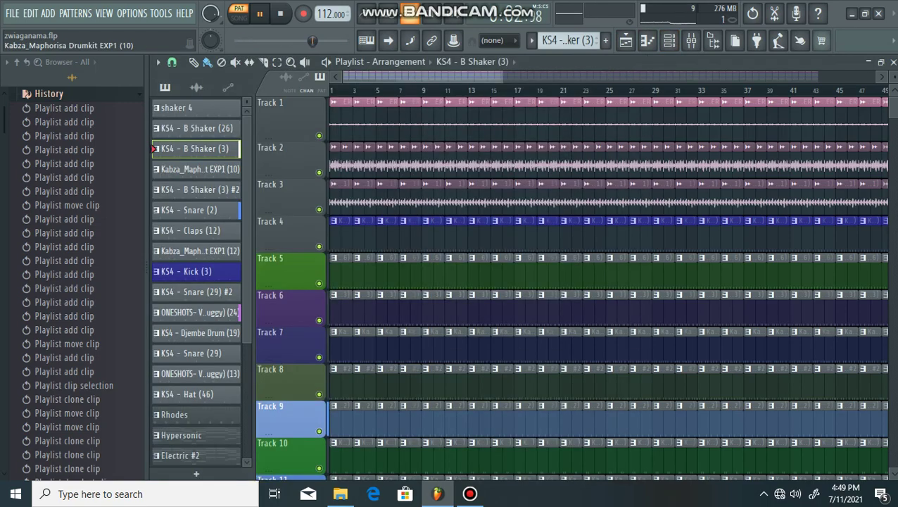
{"action": "left_click", "coordinate": [670, 40]}
{"action": "left_click", "coordinate": [670, 40]}
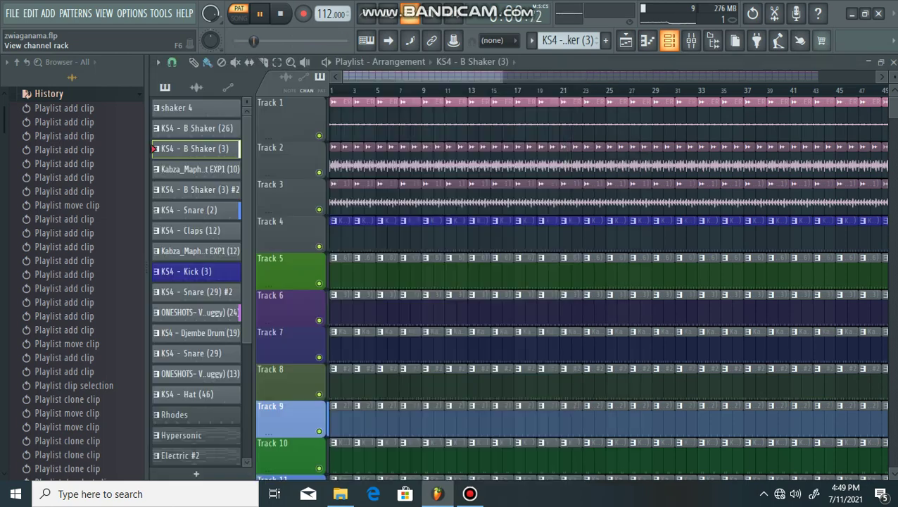
{"action": "left_click", "coordinate": [197, 169]}
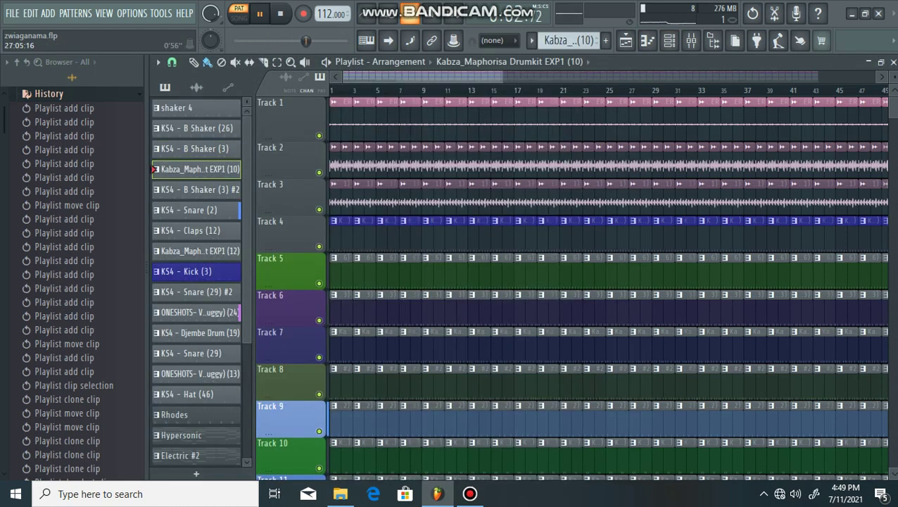
{"action": "left_click", "coordinate": [670, 40]}
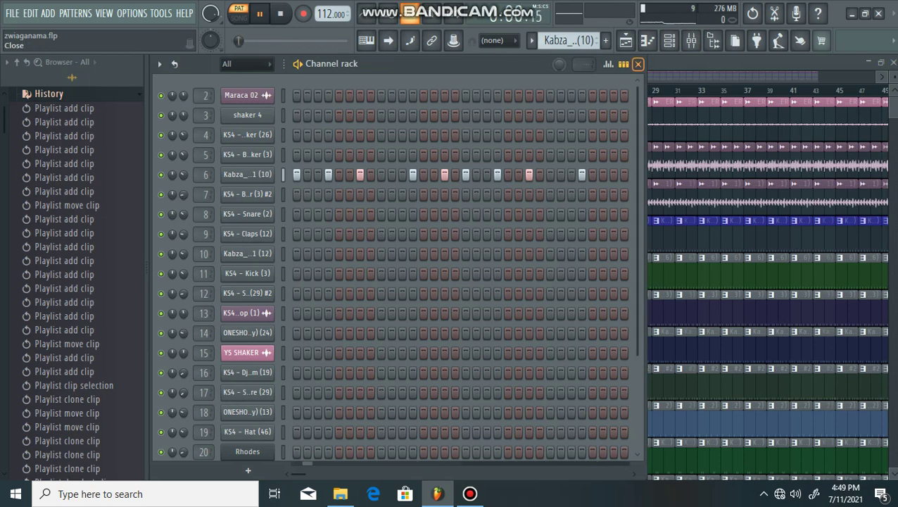
{"action": "left_click", "coordinate": [637, 64]}
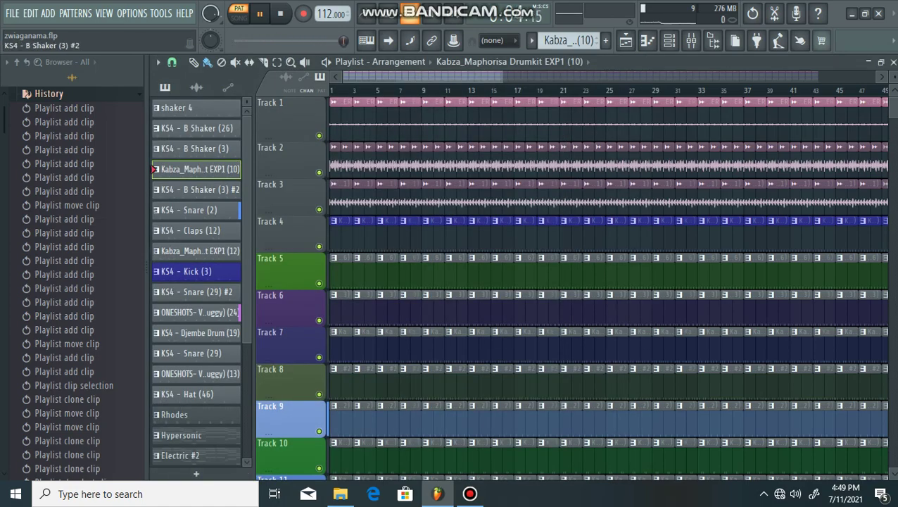
Examine the step sequences of the KS4 - B Shaker (3) #2 and KS4 - Snare (2) patterns in the Channel rack, closing it after each.
{"action": "left_click", "coordinate": [198, 190]}
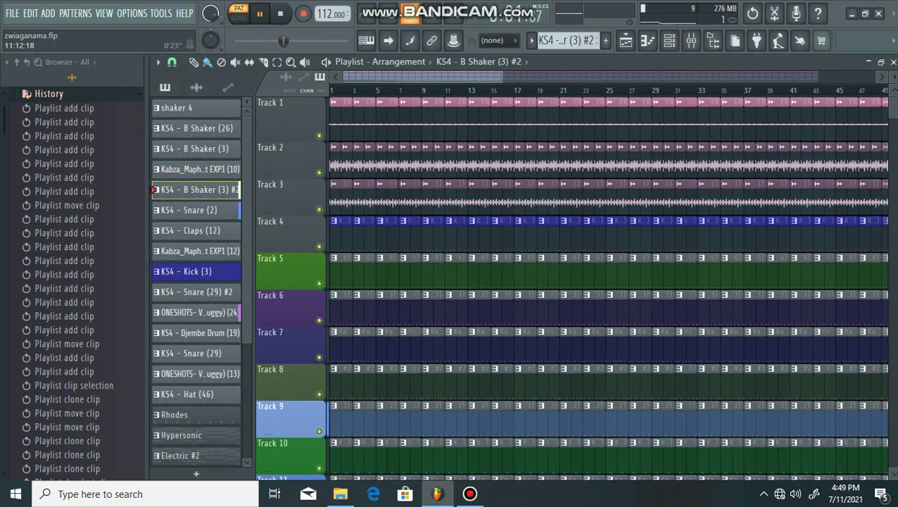
{"action": "left_click", "coordinate": [669, 40]}
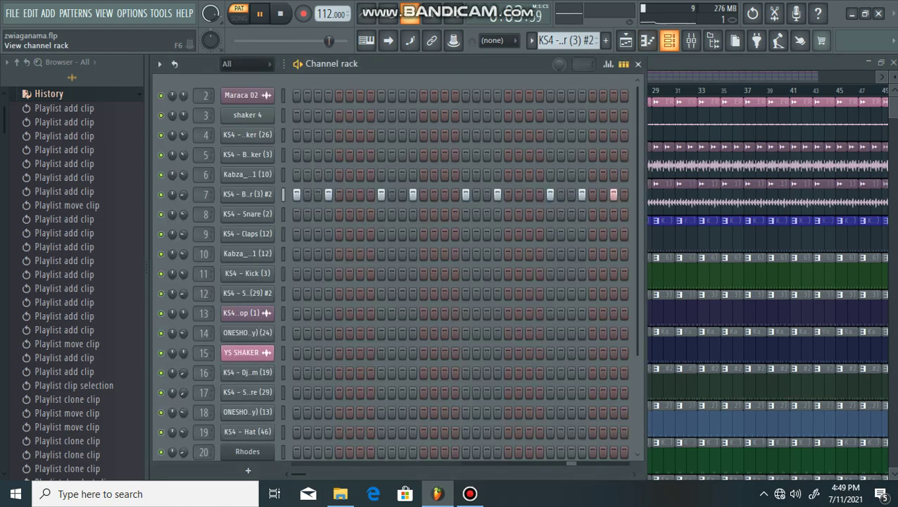
{"action": "left_click", "coordinate": [669, 40]}
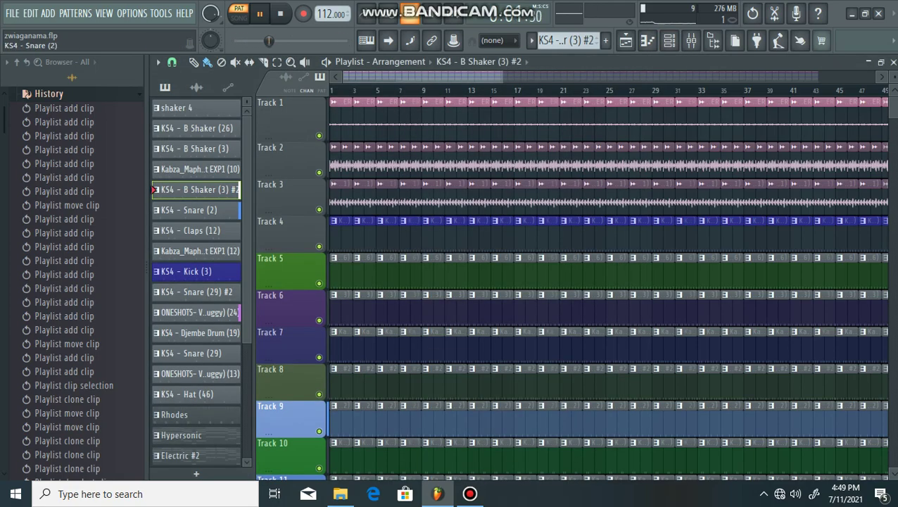
{"action": "left_click", "coordinate": [187, 210]}
{"action": "left_click", "coordinate": [669, 40]}
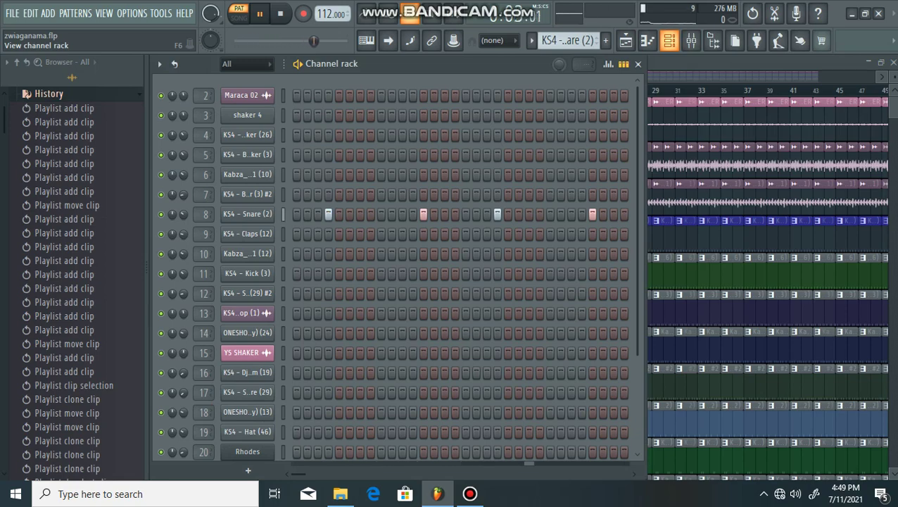
{"action": "left_click", "coordinate": [670, 41]}
{"action": "left_click", "coordinate": [669, 40]}
{"action": "left_click", "coordinate": [670, 41]}
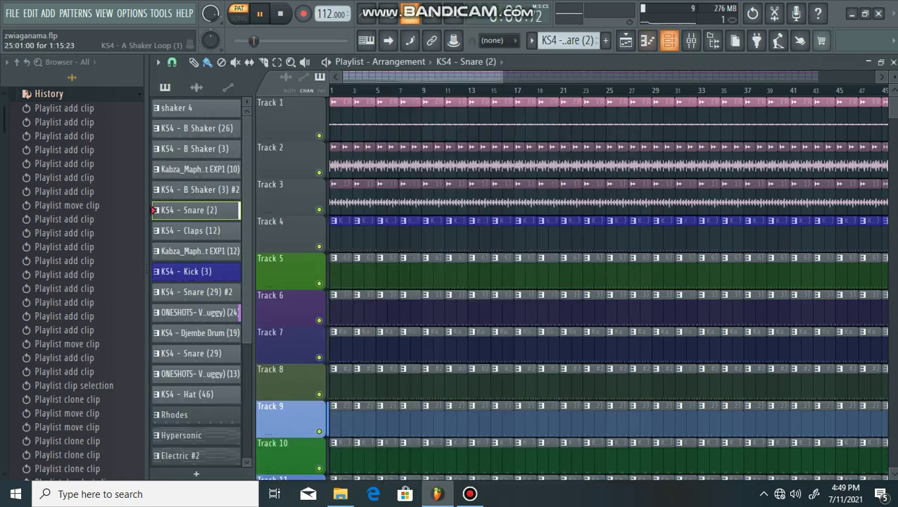
Examine the step sequences of the KS4 - Claps (12) and Kabza_Maphorisa Drumkit EXP1 (12) patterns in the Channel rack, closing it after each.
{"action": "left_click", "coordinate": [190, 230]}
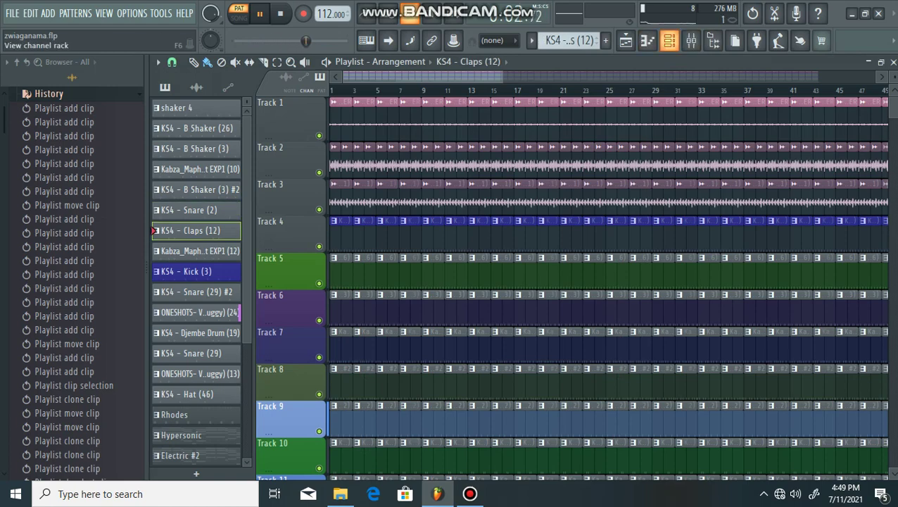
{"action": "left_click", "coordinate": [670, 40]}
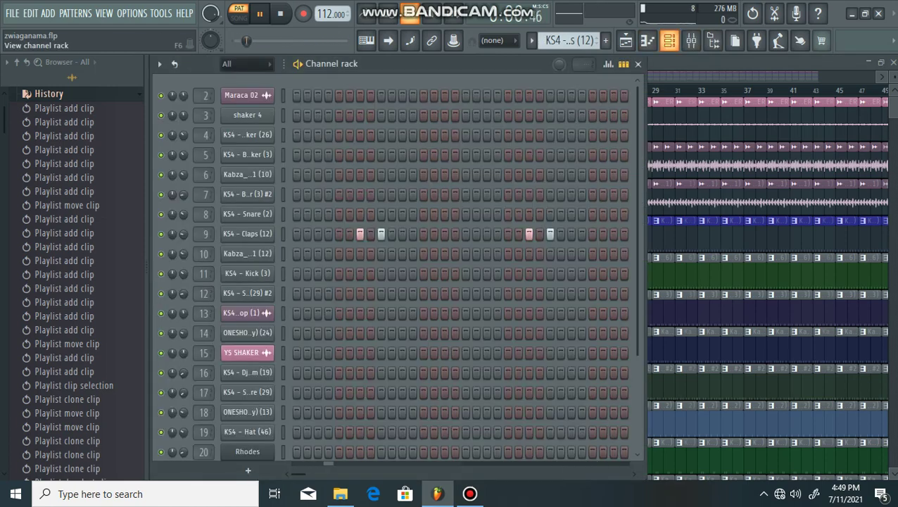
{"action": "left_click", "coordinate": [669, 40]}
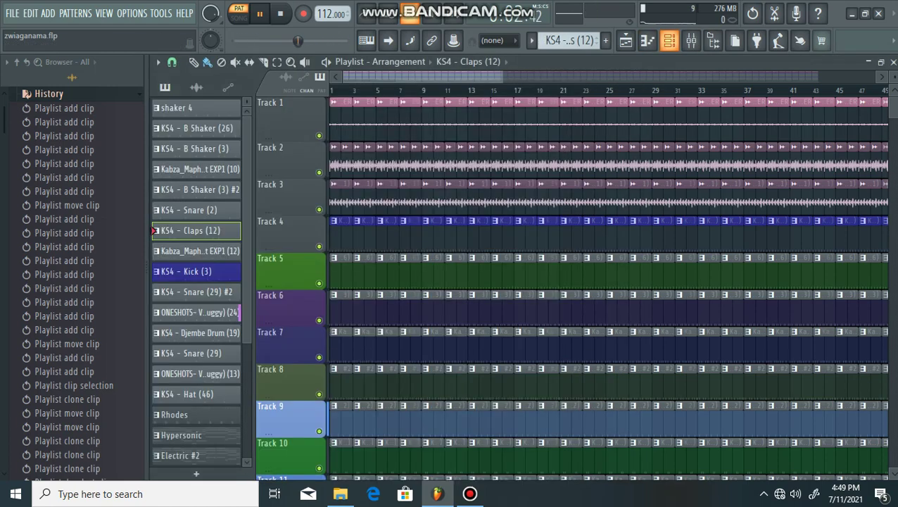
{"action": "left_click", "coordinate": [197, 251]}
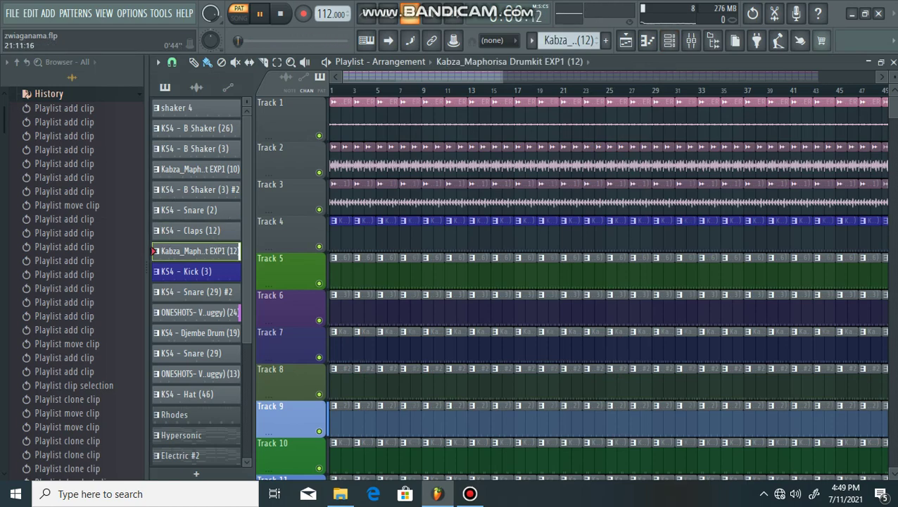
{"action": "left_click", "coordinate": [670, 40]}
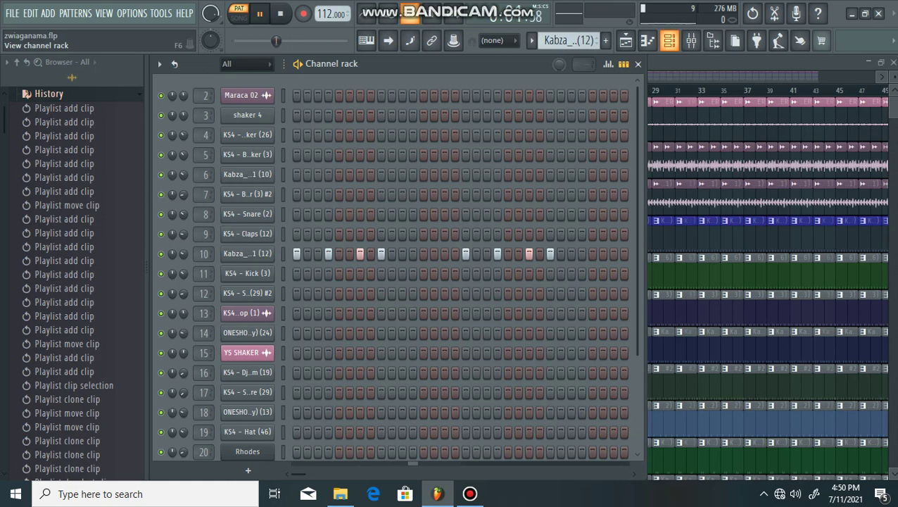
{"action": "key", "text": "F6"}
Examine the step sequences of the KS4 - Kick (3) and KS4 - Snare (29) #2 patterns in the Channel rack, closing it after each.
{"action": "left_click", "coordinate": [184, 271]}
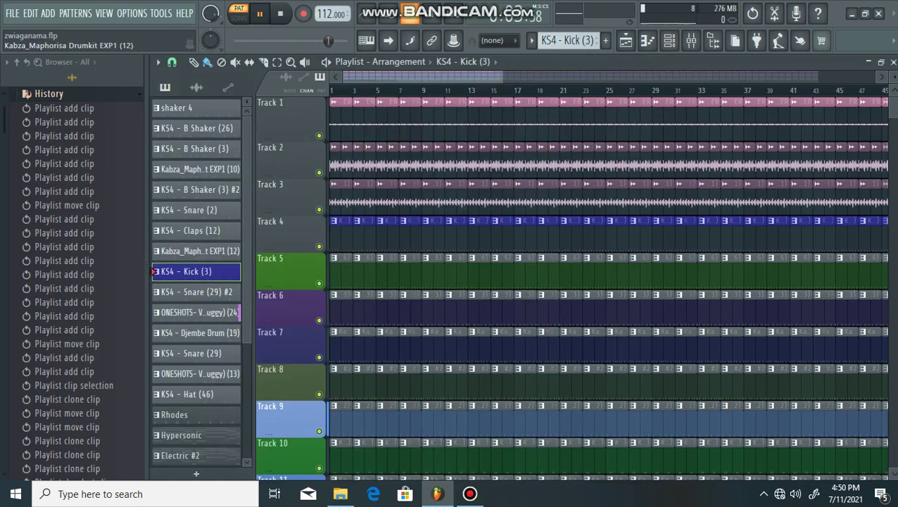
{"action": "left_click", "coordinate": [669, 40]}
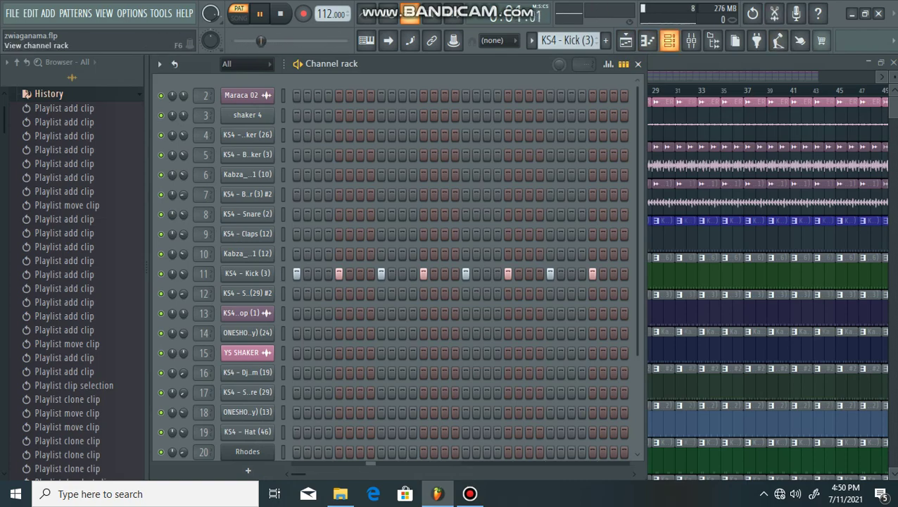
{"action": "left_click", "coordinate": [670, 41]}
{"action": "left_click", "coordinate": [197, 292]}
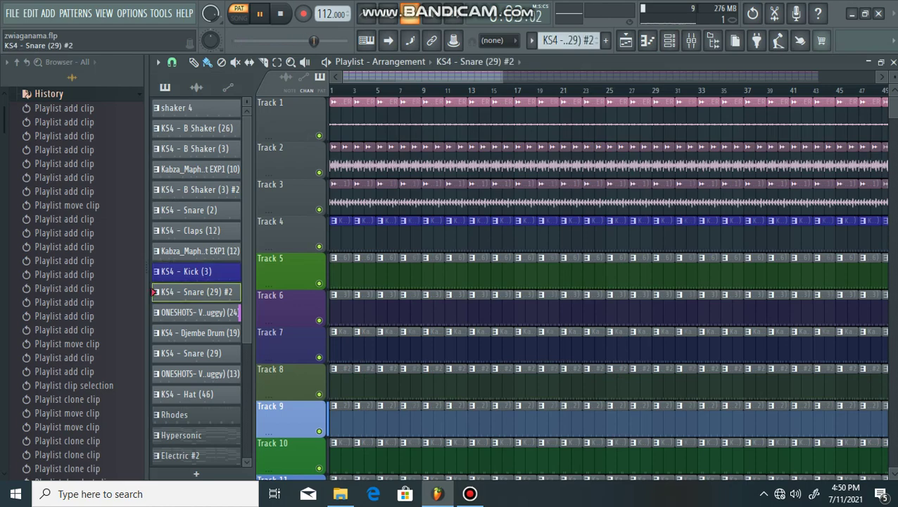
{"action": "left_click", "coordinate": [669, 40]}
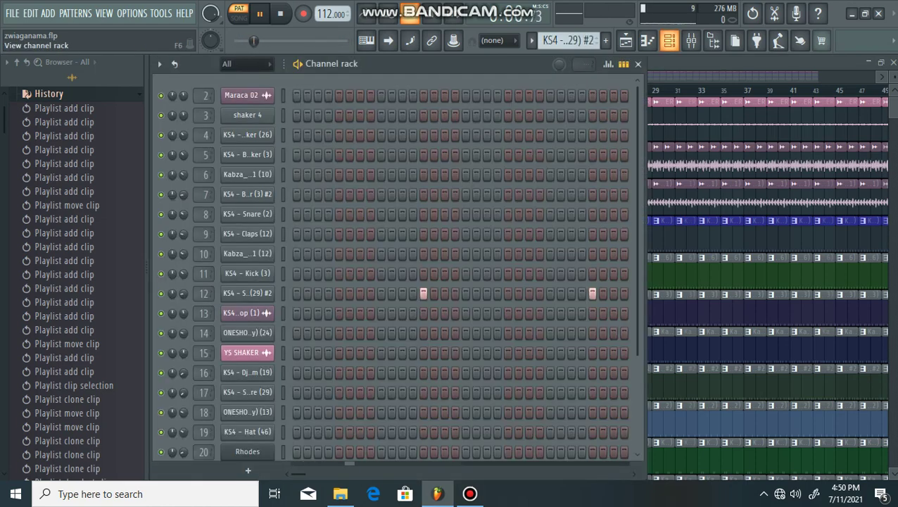
{"action": "left_click", "coordinate": [669, 41]}
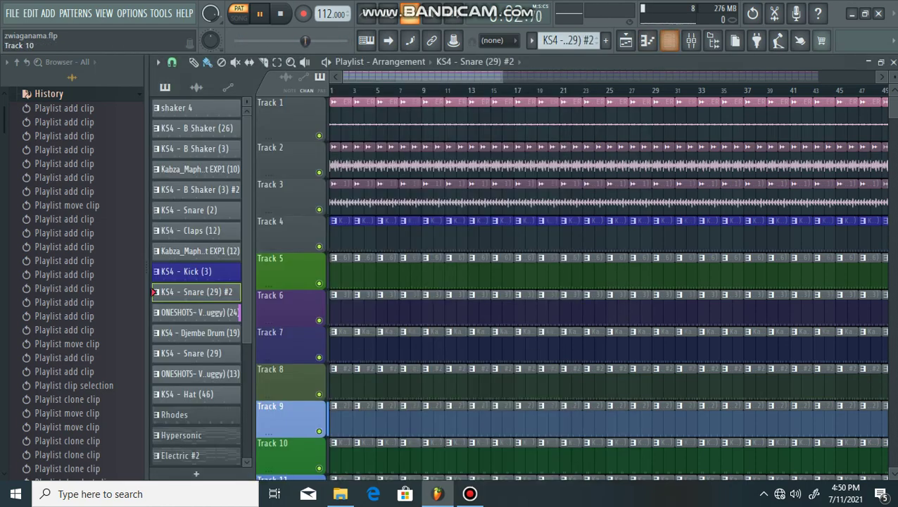
Examine the step sequences of the ONESHOTS- VIGRO DEEP (24) and KS4 - Djembe Drum (19) patterns in the Channel rack, closing it after each.
{"action": "left_click", "coordinate": [196, 313]}
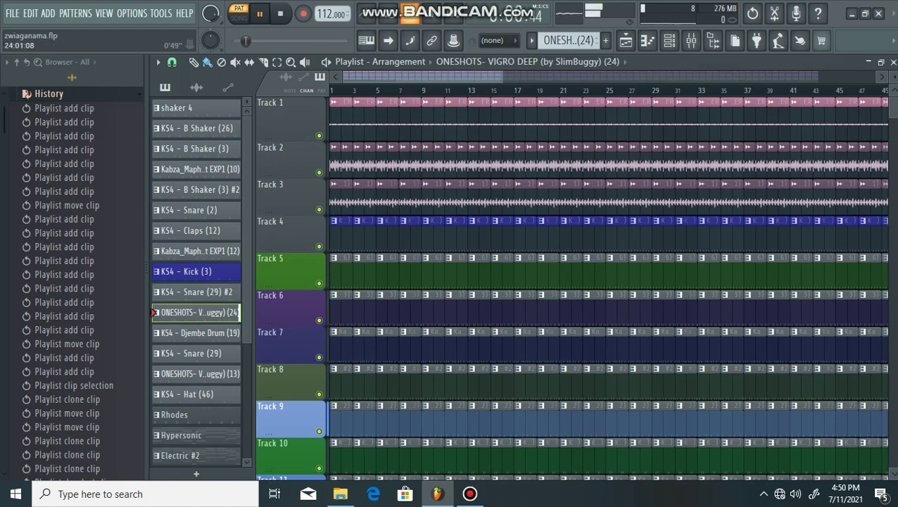
{"action": "left_click", "coordinate": [669, 40]}
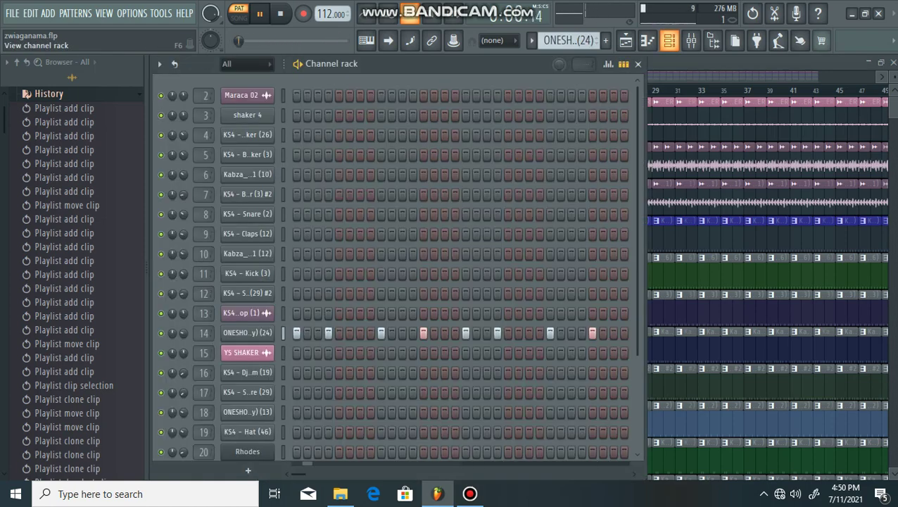
{"action": "left_click", "coordinate": [670, 40]}
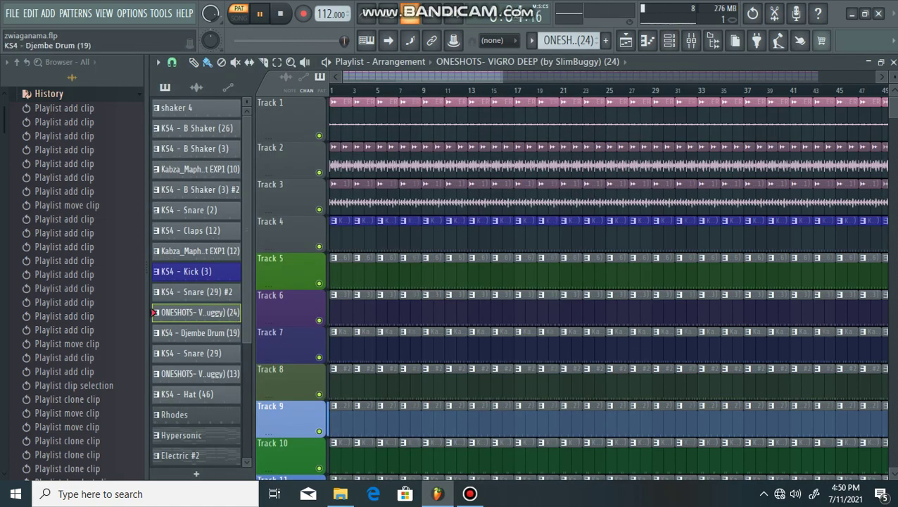
{"action": "left_click", "coordinate": [197, 332]}
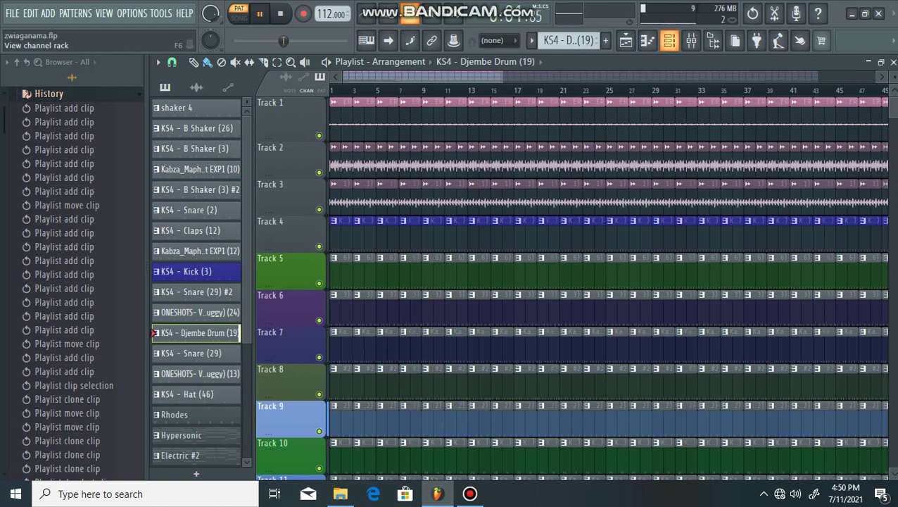
{"action": "left_click", "coordinate": [670, 40]}
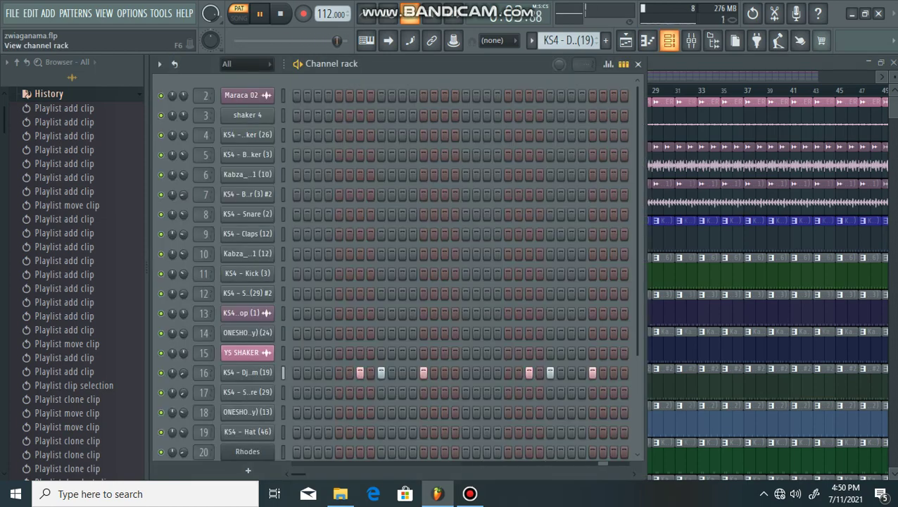
{"action": "left_click", "coordinate": [669, 40]}
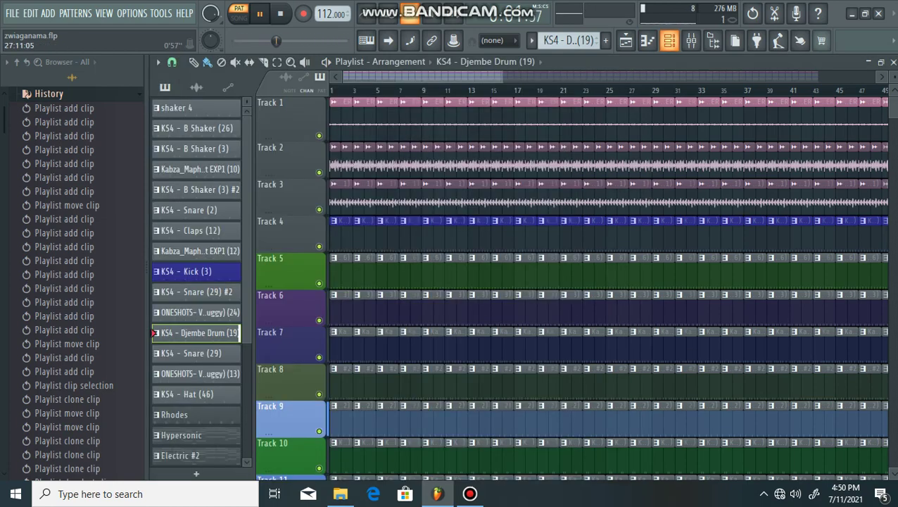
Examine the step sequences of the KS4 - Snare (29) and ONESHOTS- VIGRO DEEP (13) patterns in the Channel rack, closing it after each.
{"action": "left_click", "coordinate": [190, 353]}
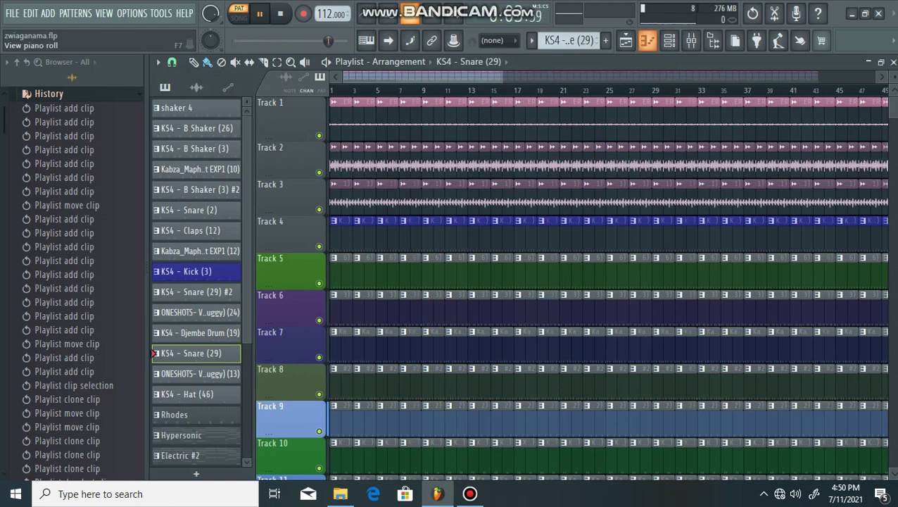
{"action": "left_click", "coordinate": [670, 40]}
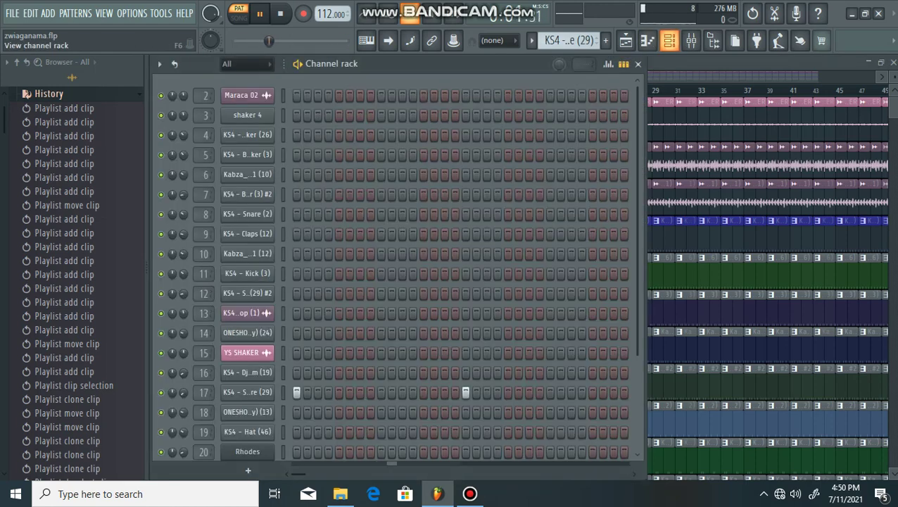
{"action": "left_click", "coordinate": [670, 40]}
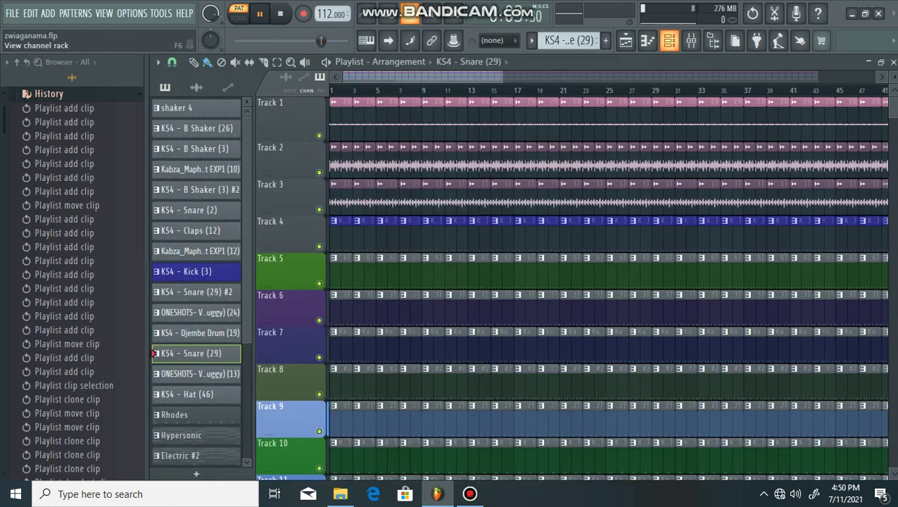
{"action": "left_click", "coordinate": [156, 374]}
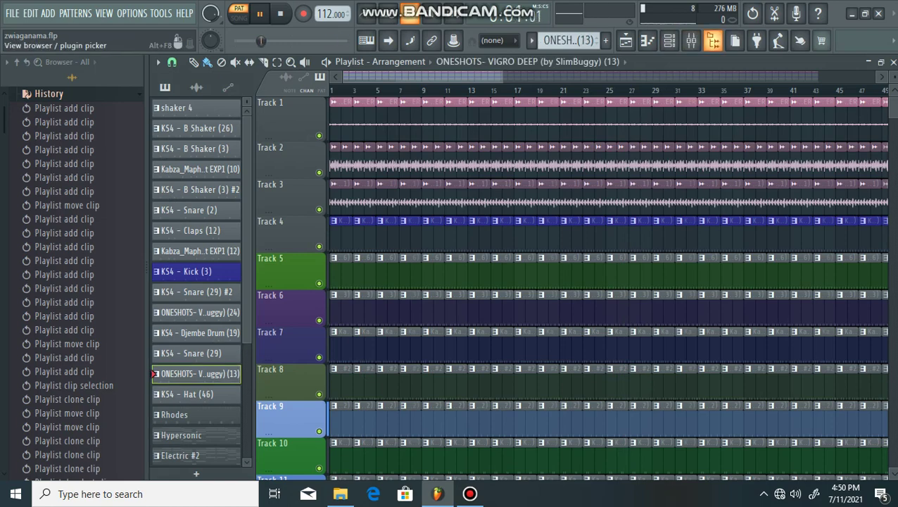
{"action": "left_click", "coordinate": [669, 41]}
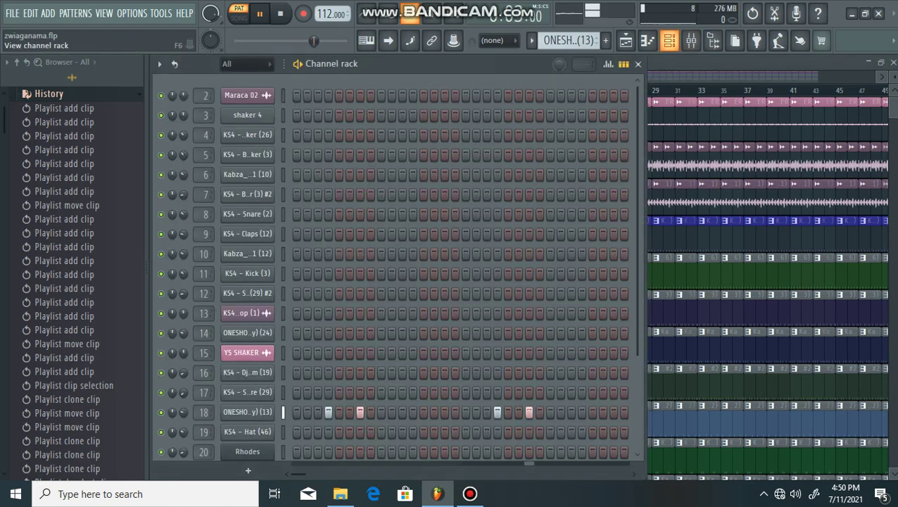
{"action": "left_click", "coordinate": [670, 40]}
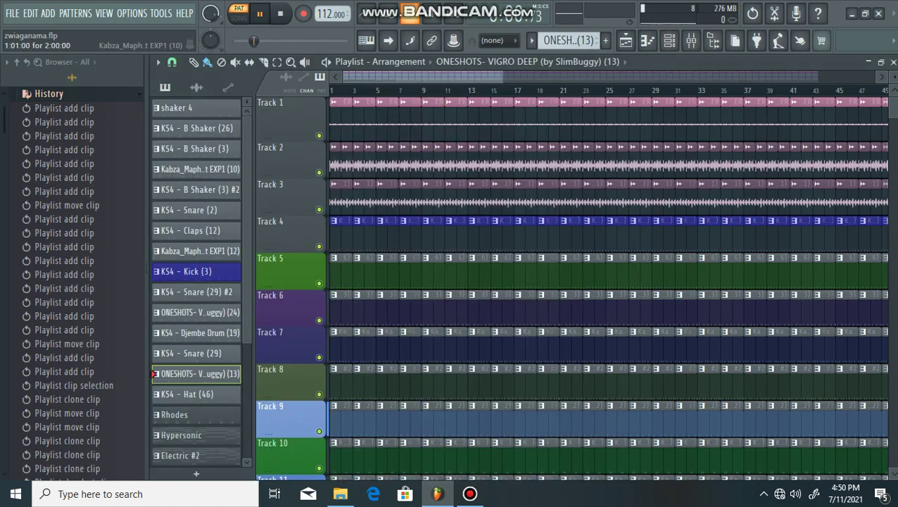
Select the KS4 - Hat (46) pattern, examine its step sequence in the Channel rack, and close the rack.
{"action": "left_click", "coordinate": [156, 394]}
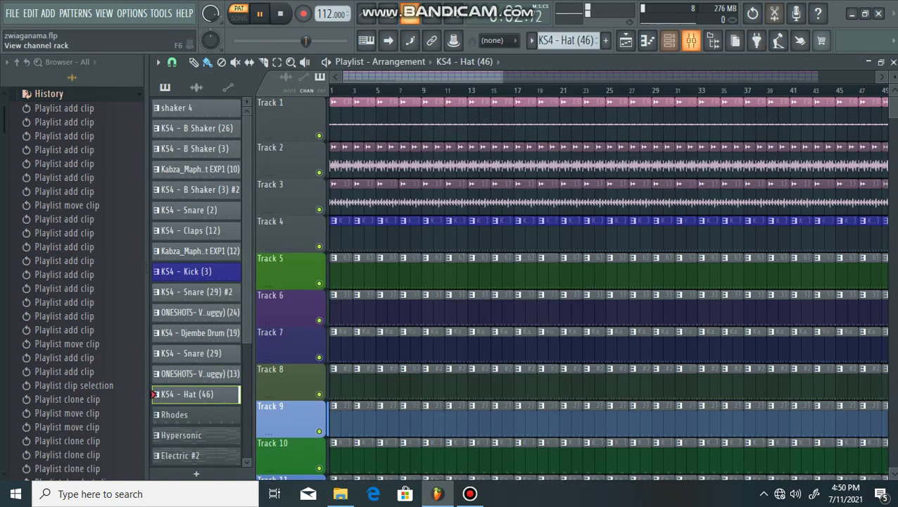
{"action": "left_click", "coordinate": [669, 40]}
{"action": "scroll", "coordinate": [394, 267], "scroll_direction": "down", "scroll_amount": 5}
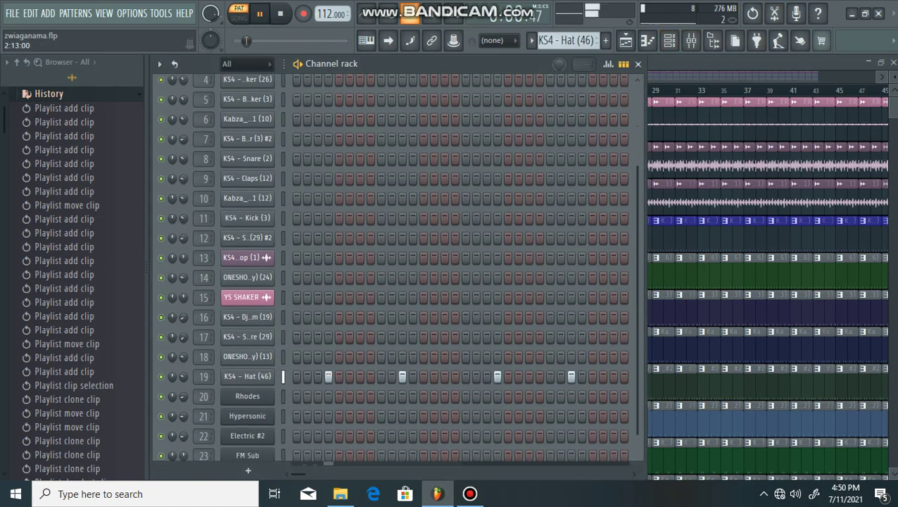
{"action": "left_click", "coordinate": [670, 40]}
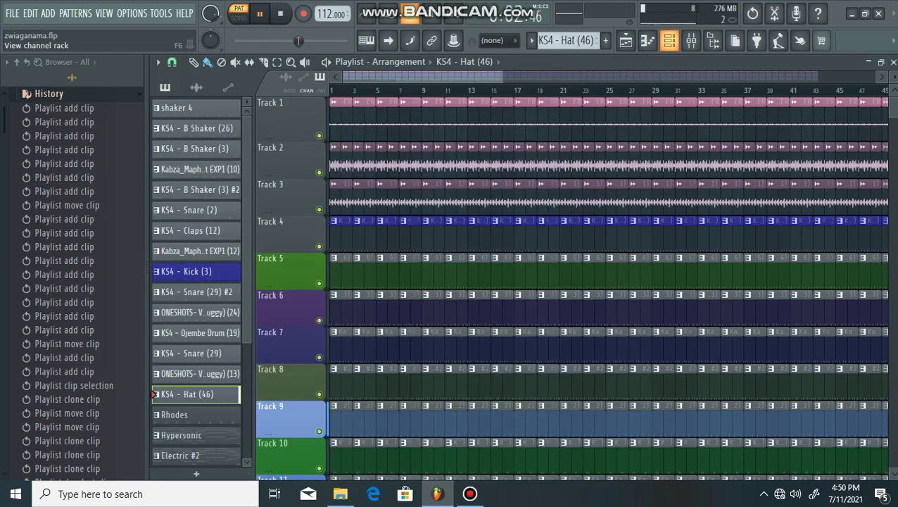
Select the Rhodes pattern, examine its notes in the Piano roll, and close the Piano roll and Channel rack.
{"action": "left_click", "coordinate": [174, 415]}
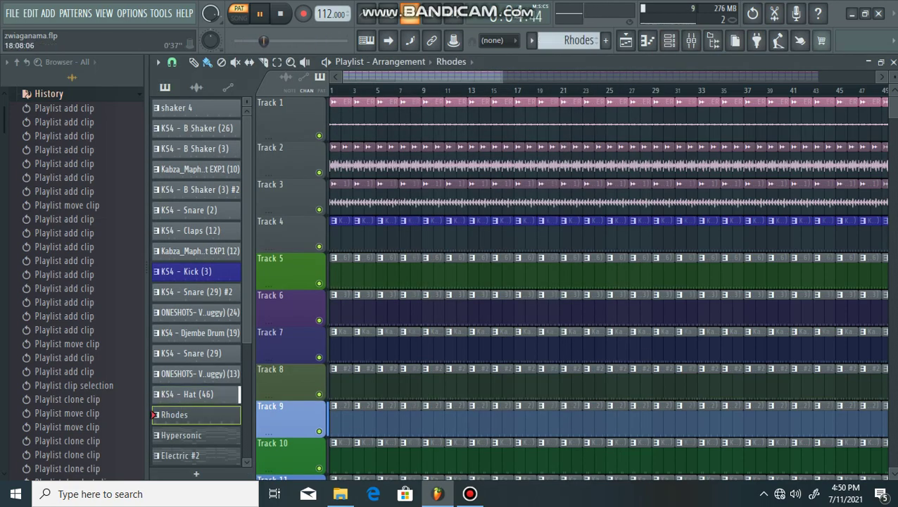
{"action": "left_click", "coordinate": [669, 40]}
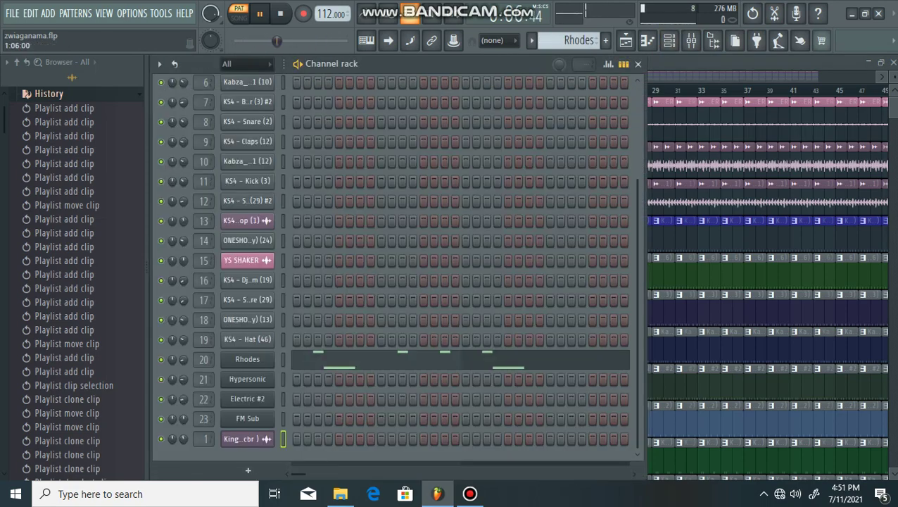
{"action": "left_click", "coordinate": [337, 359]}
{"action": "scroll", "coordinate": [360, 316], "scroll_direction": "up", "scroll_amount": 5}
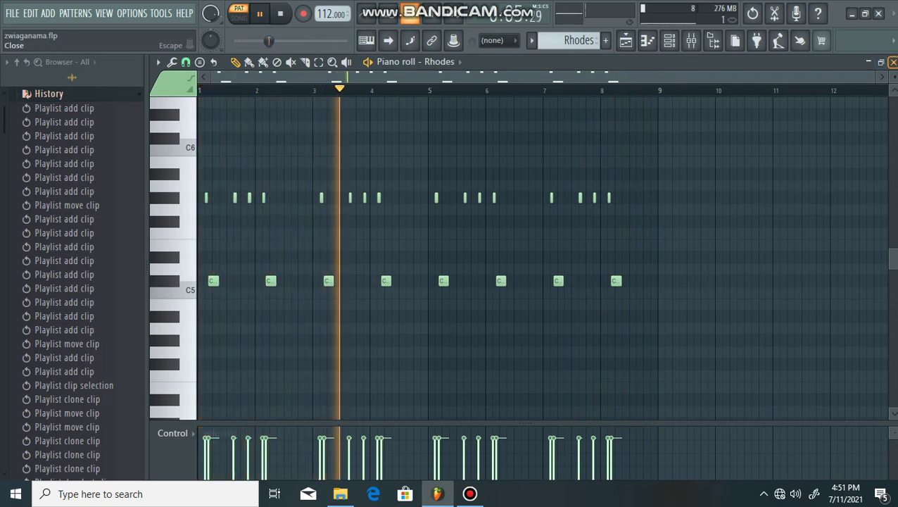
{"action": "left_click", "coordinate": [893, 62]}
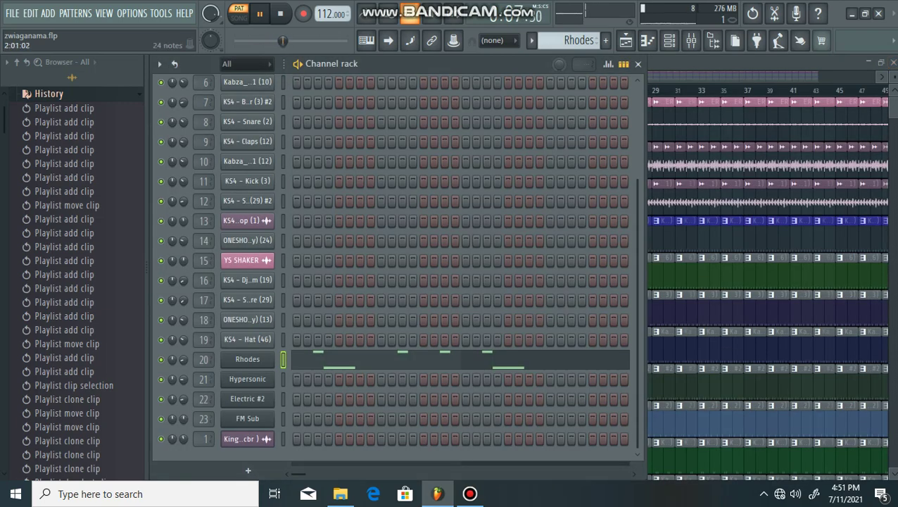
{"action": "left_click", "coordinate": [670, 40]}
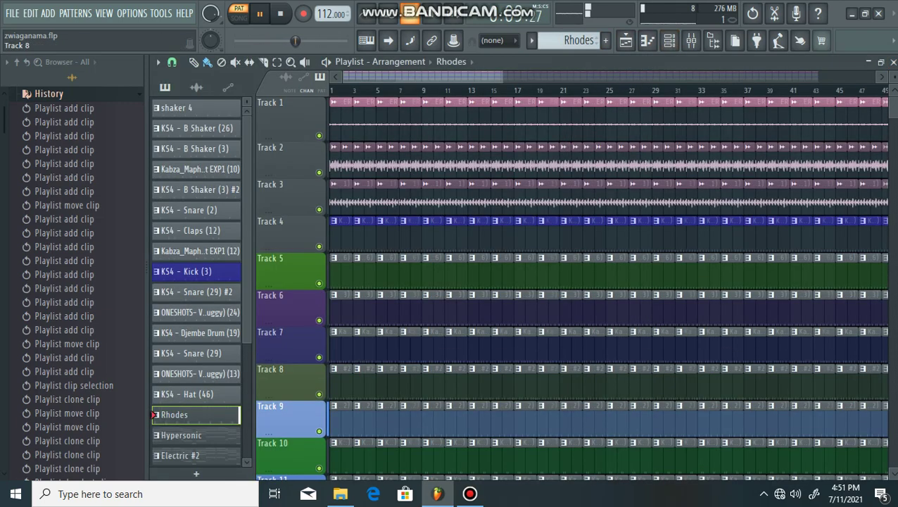
Select the Hypersonic pattern and inspect the patch loaded in its Hypersonic instrument window, closing the window when done.
{"action": "left_click", "coordinate": [190, 435]}
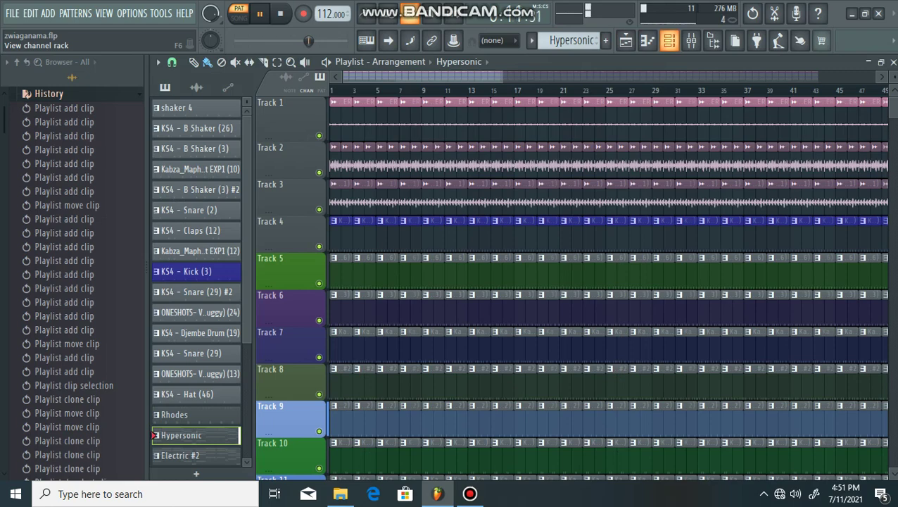
{"action": "left_click", "coordinate": [670, 40]}
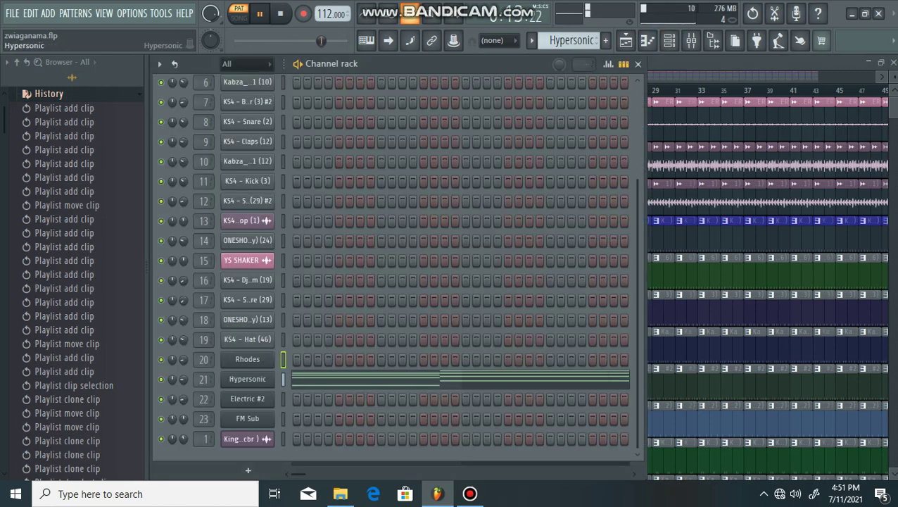
{"action": "left_click", "coordinate": [247, 379]}
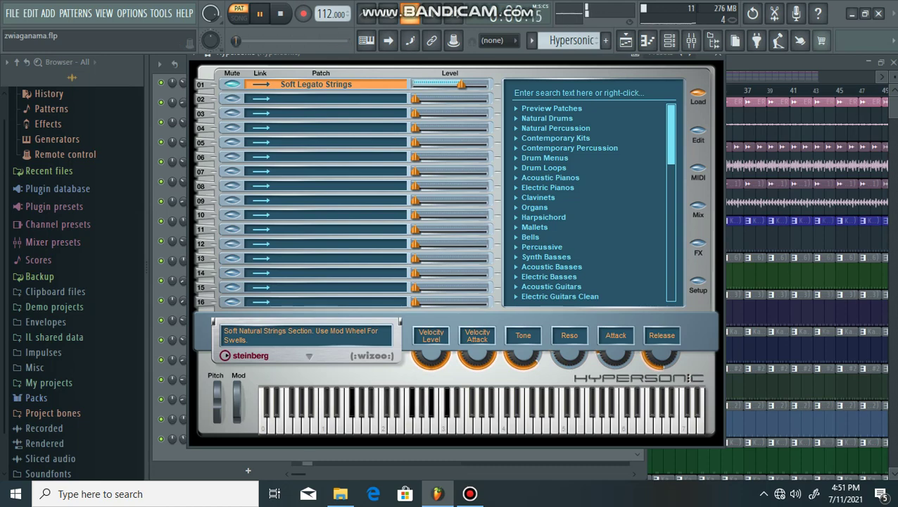
{"action": "left_click_drag", "start_coordinate": [423, 52], "coordinate": [426, 95]}
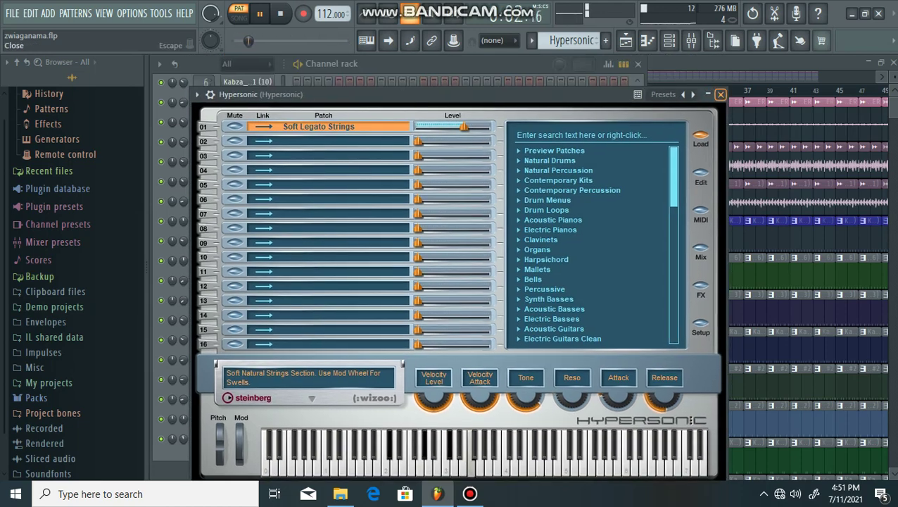
{"action": "left_click", "coordinate": [721, 94]}
Examine the Hypersonic pattern's chord notes across the octaves in the Piano roll, with playback paused.
{"action": "left_click", "coordinate": [517, 377]}
{"action": "scroll", "coordinate": [518, 257], "scroll_direction": "down", "scroll_amount": 3}
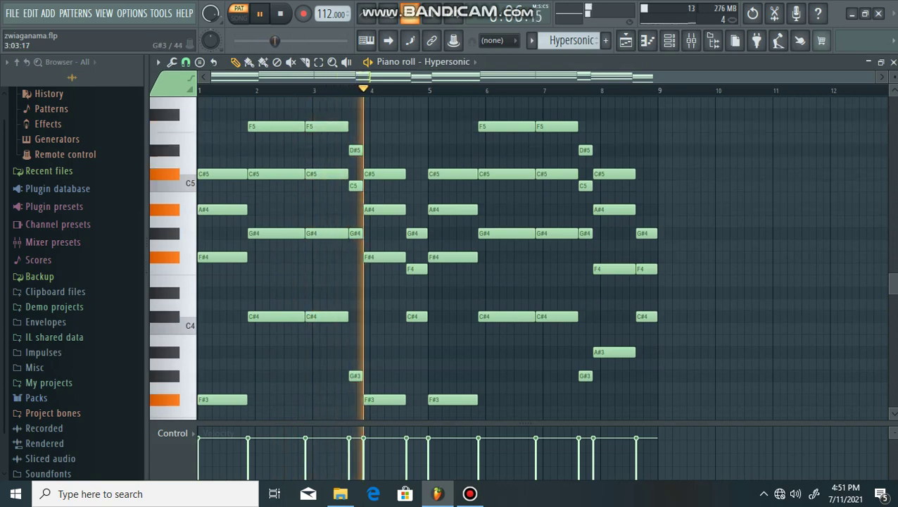
{"action": "scroll", "coordinate": [518, 258], "scroll_direction": "down", "scroll_amount": 3}
{"action": "scroll", "coordinate": [519, 258], "scroll_direction": "up", "scroll_amount": 2}
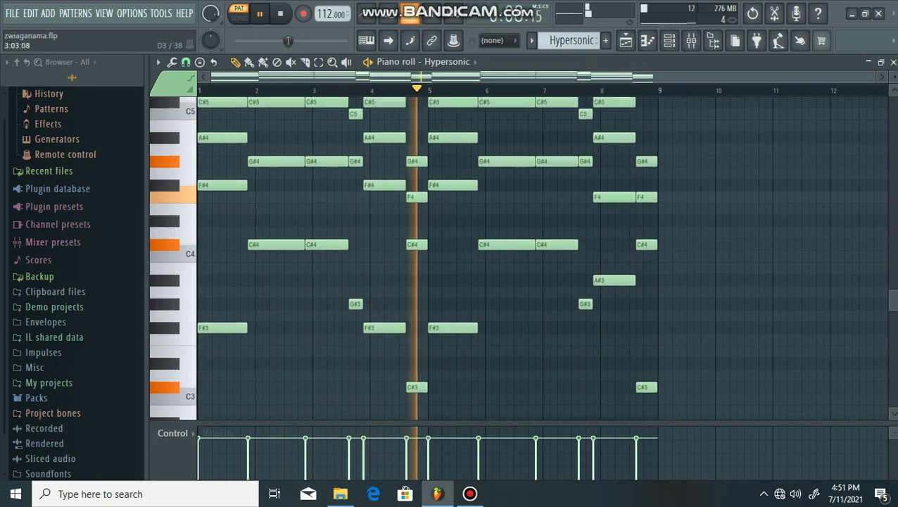
{"action": "key", "text": "space"}
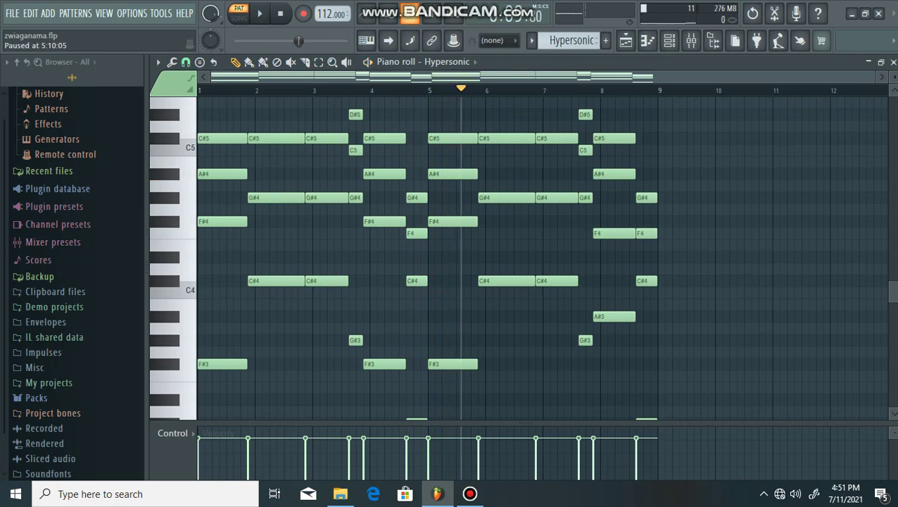
{"action": "scroll", "coordinate": [518, 262], "scroll_direction": "up", "scroll_amount": 1}
{"action": "scroll", "coordinate": [518, 185], "scroll_direction": "down", "scroll_amount": 2}
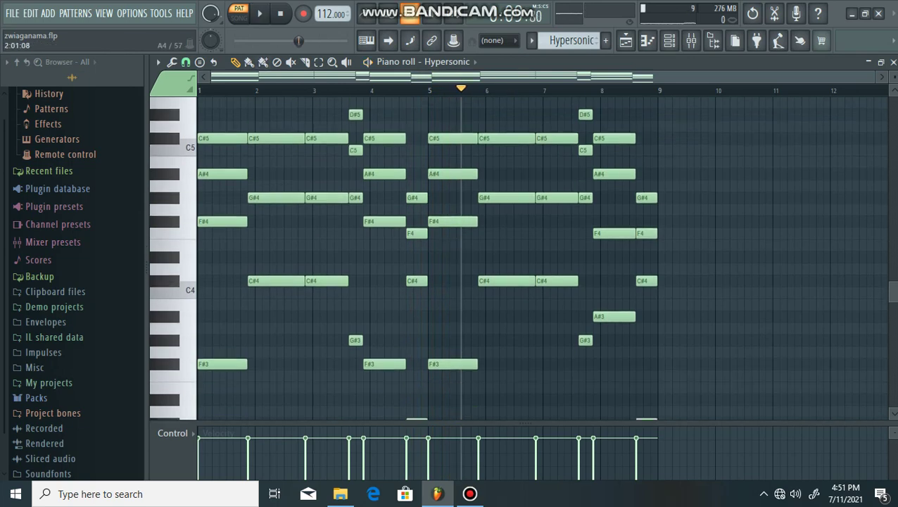
{"action": "scroll", "coordinate": [518, 258], "scroll_direction": "up", "scroll_amount": 1}
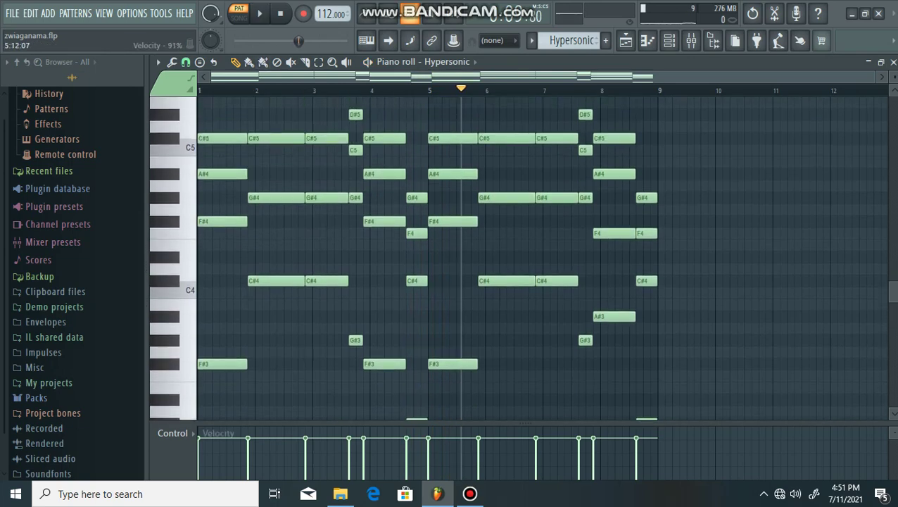
Collapse the velocity lane to enlarge the Hypersonic note grid, play the chords, and close the Piano roll and Channel rack.
{"action": "left_click_drag", "start_coordinate": [457, 423], "coordinate": [460, 480]}
{"action": "scroll", "coordinate": [443, 469], "scroll_direction": "up", "scroll_amount": 1}
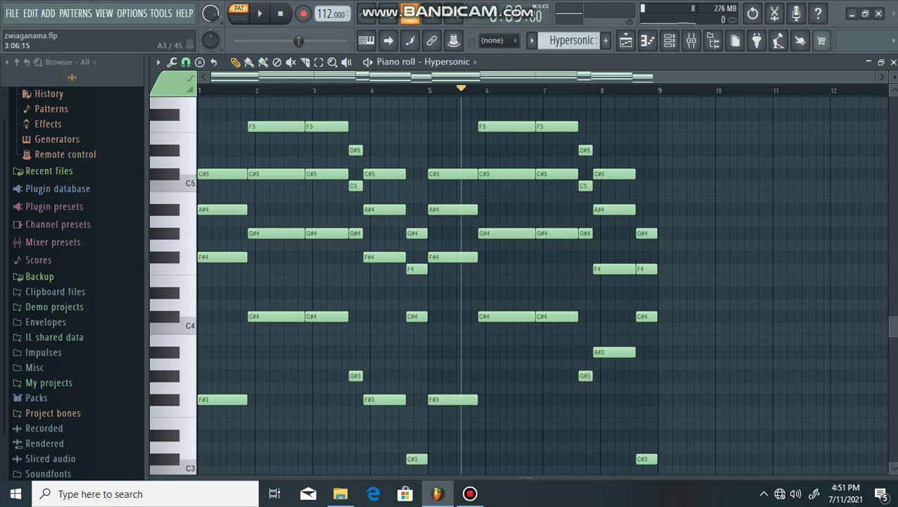
{"action": "key", "text": "space"}
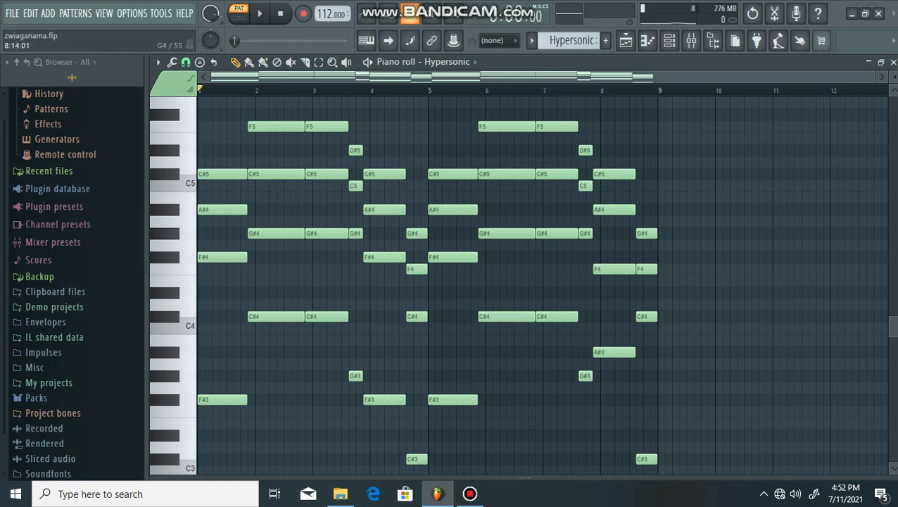
{"action": "key", "text": "space"}
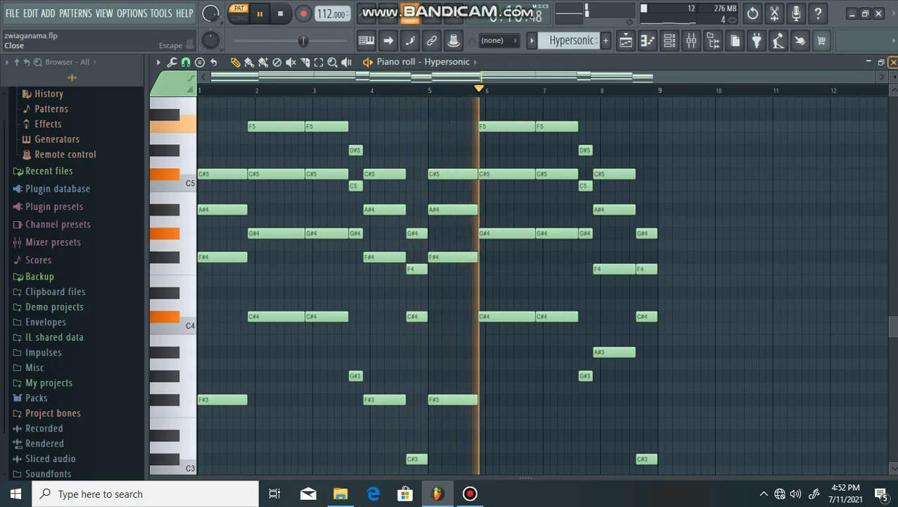
{"action": "left_click", "coordinate": [894, 62]}
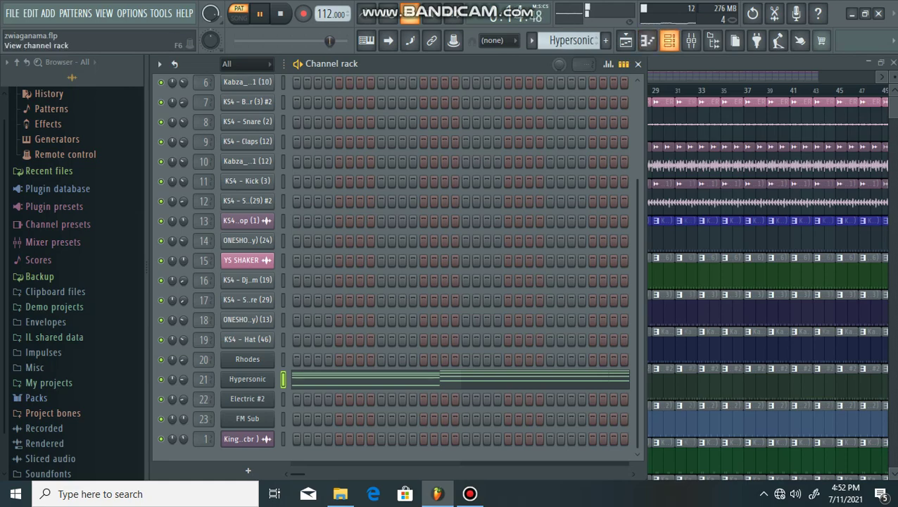
{"action": "left_click", "coordinate": [669, 40]}
Select the Electric #2 pattern and examine its chords in the Piano roll, pausing and resuming playback.
{"action": "left_click", "coordinate": [191, 456]}
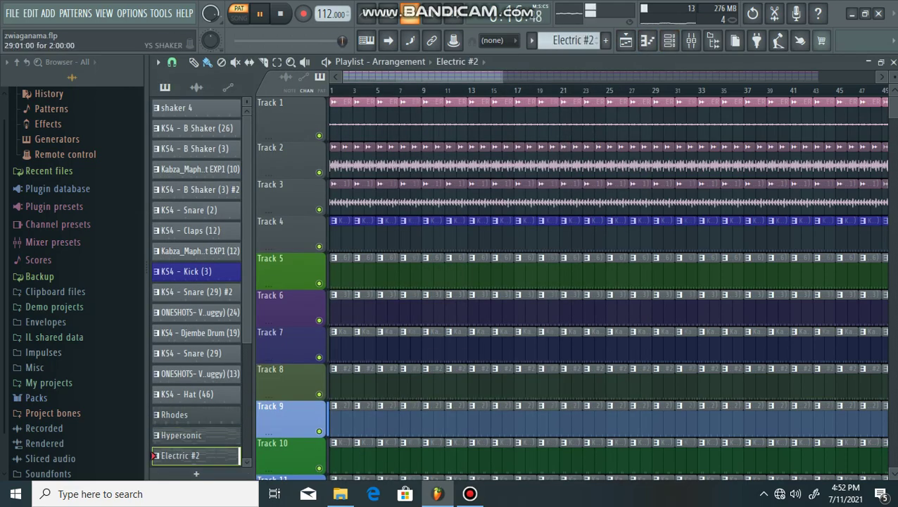
{"action": "left_click", "coordinate": [669, 40]}
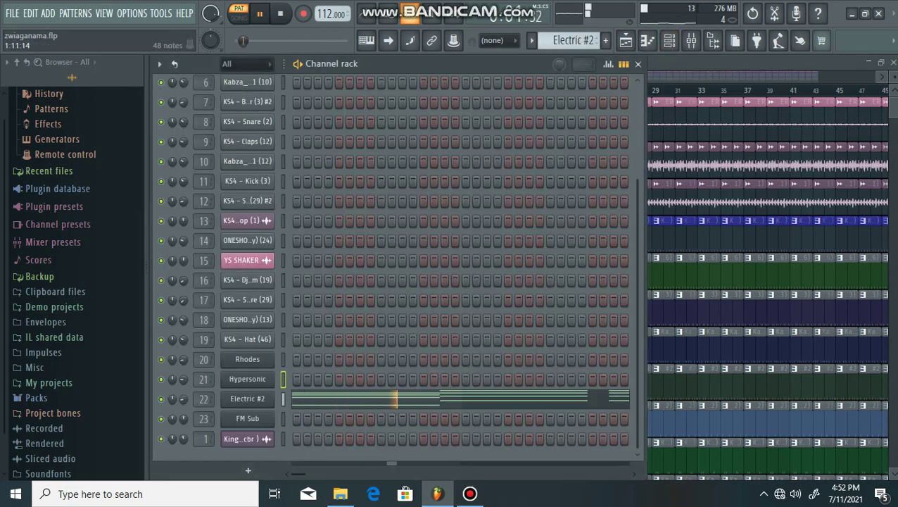
{"action": "left_click", "coordinate": [403, 399]}
{"action": "scroll", "coordinate": [391, 393], "scroll_direction": "down", "scroll_amount": 1}
{"action": "scroll", "coordinate": [380, 387], "scroll_direction": "up", "scroll_amount": 1}
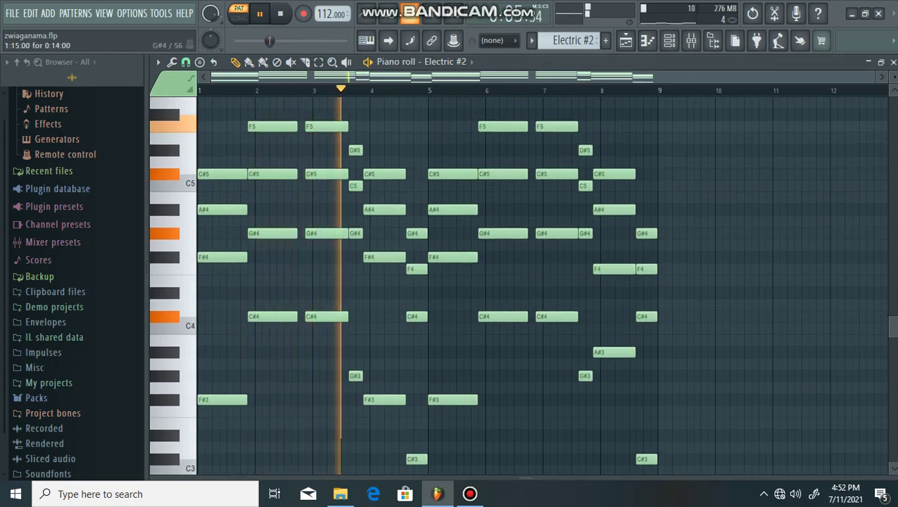
{"action": "key", "text": "space"}
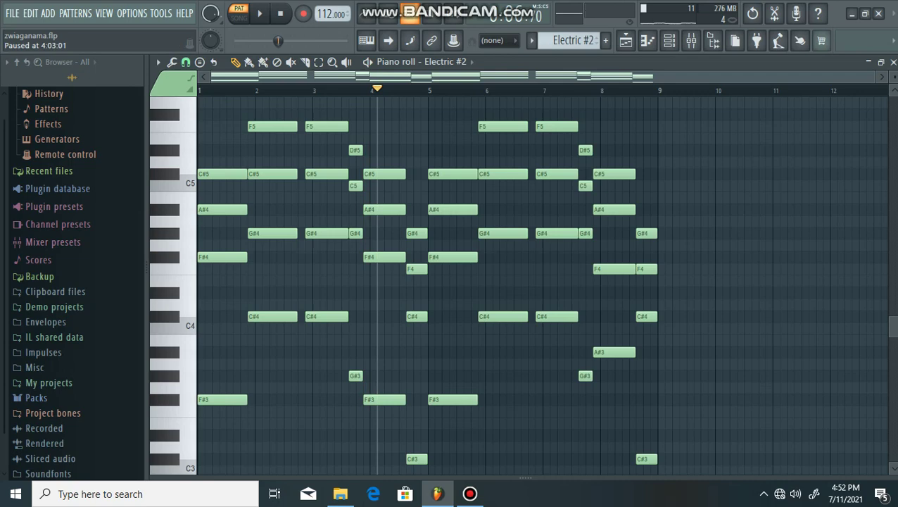
{"action": "key", "text": "space"}
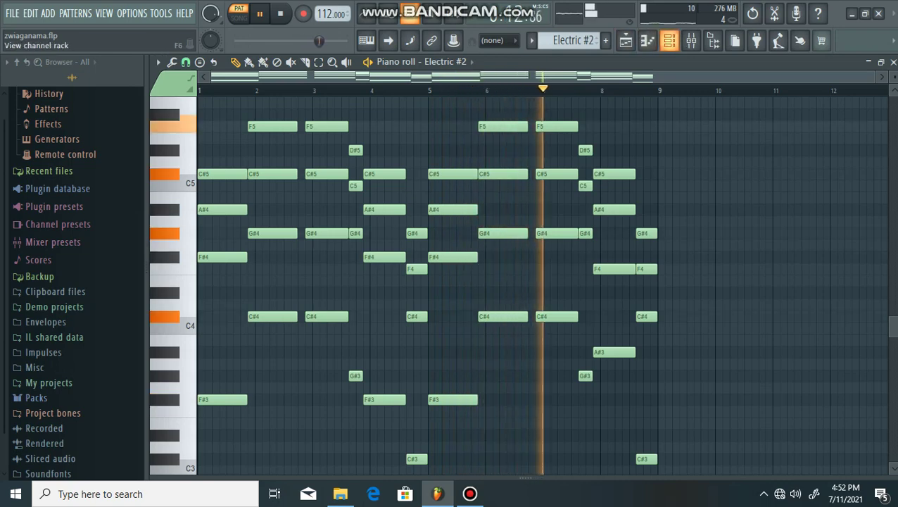
Close the Channel rack and the Electric #2 Piano roll to return to the playlist.
{"action": "key", "text": "F6"}
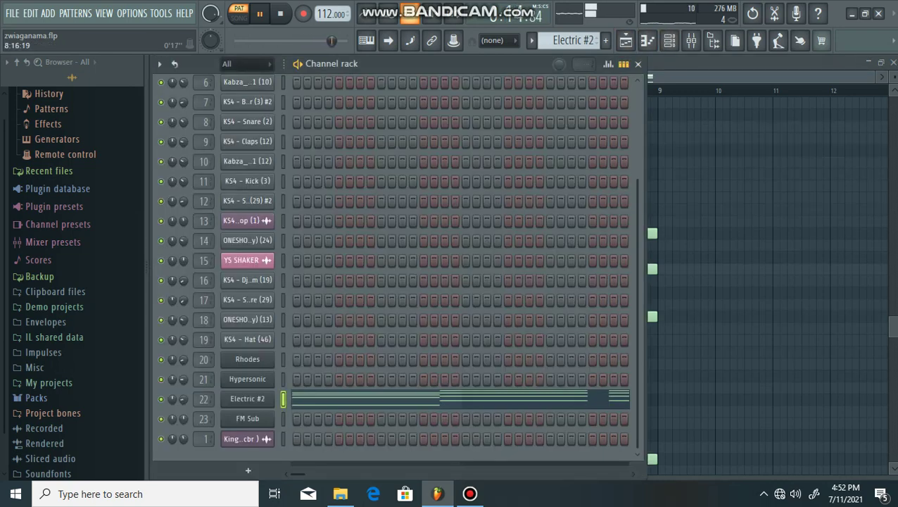
{"action": "left_click", "coordinate": [669, 40]}
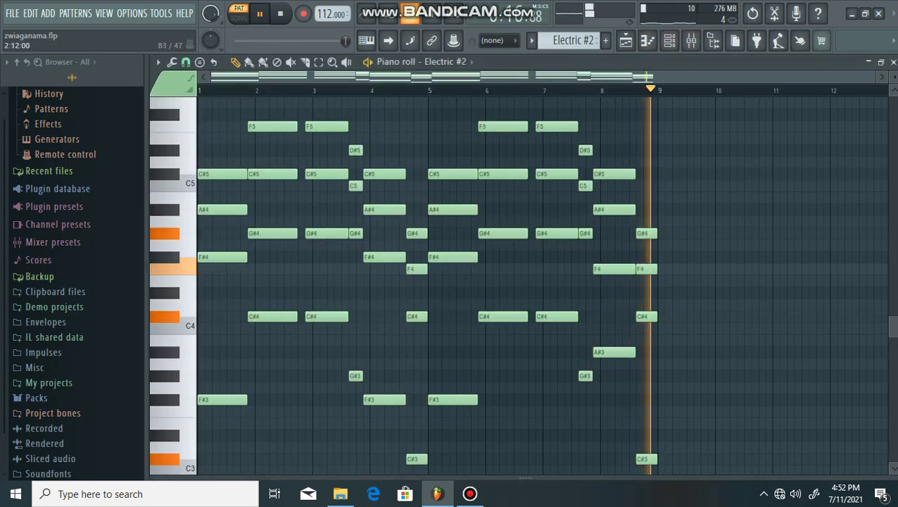
{"action": "left_click", "coordinate": [669, 41]}
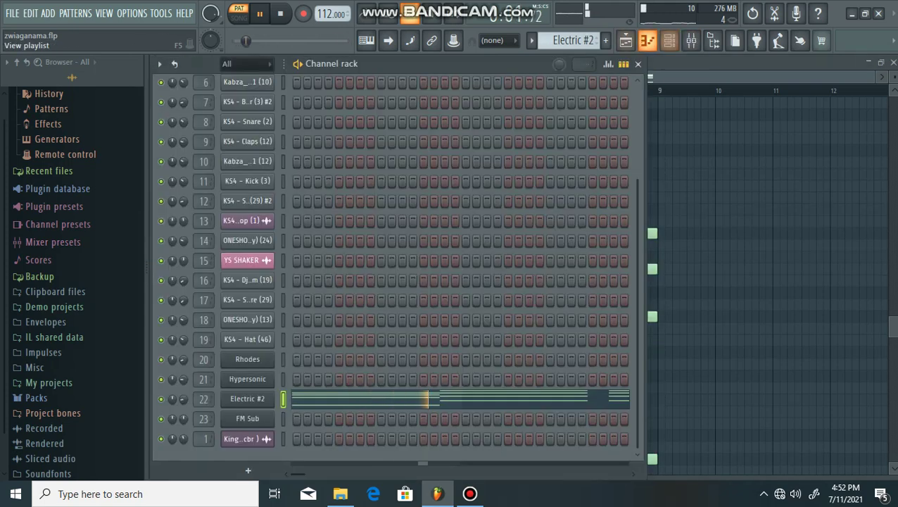
{"action": "left_click", "coordinate": [670, 41]}
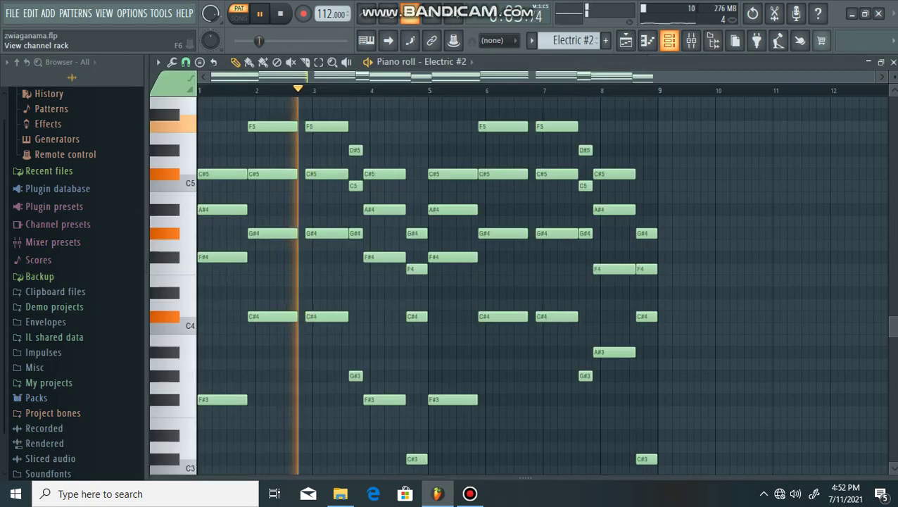
{"action": "left_click", "coordinate": [670, 41]}
{"action": "left_click", "coordinate": [638, 64]}
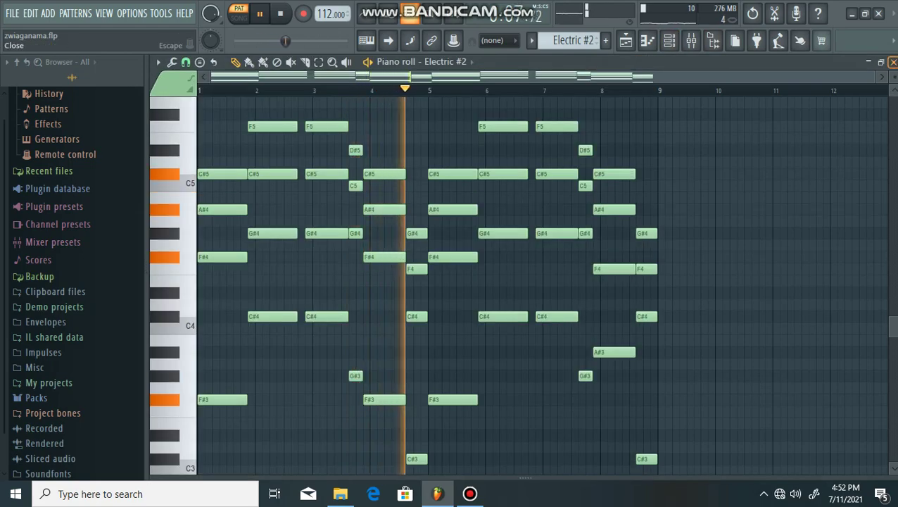
{"action": "left_click", "coordinate": [893, 63]}
Select the FM Sub pattern and examine its bass notes in the Piano roll.
{"action": "scroll", "coordinate": [196, 415], "scroll_direction": "down", "scroll_amount": 1}
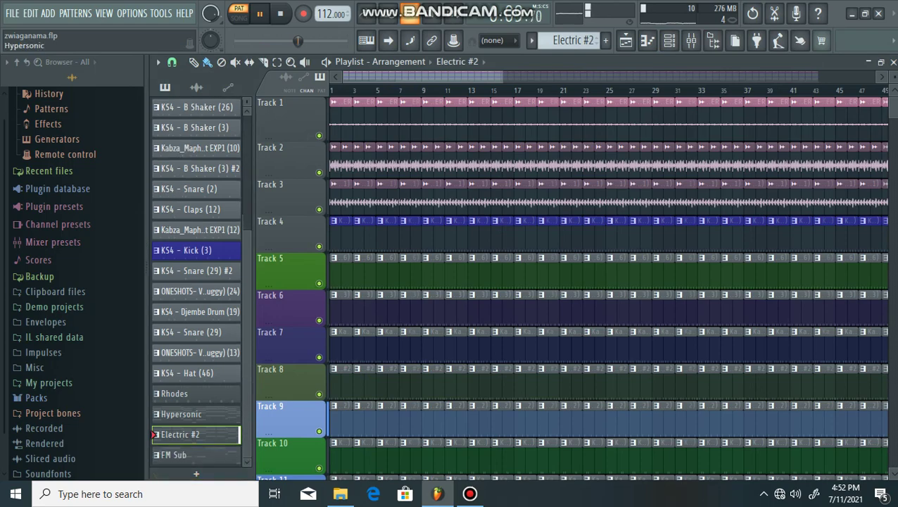
{"action": "left_click", "coordinate": [196, 455]}
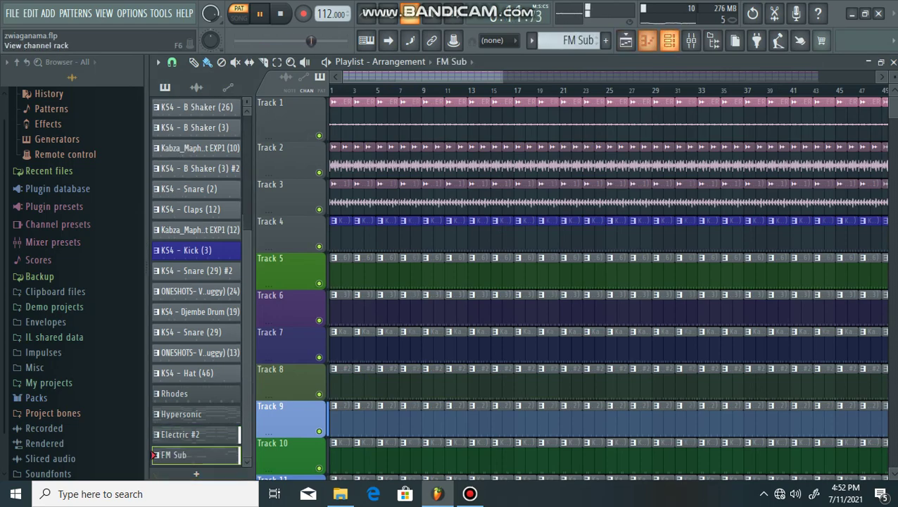
{"action": "left_click", "coordinate": [668, 40]}
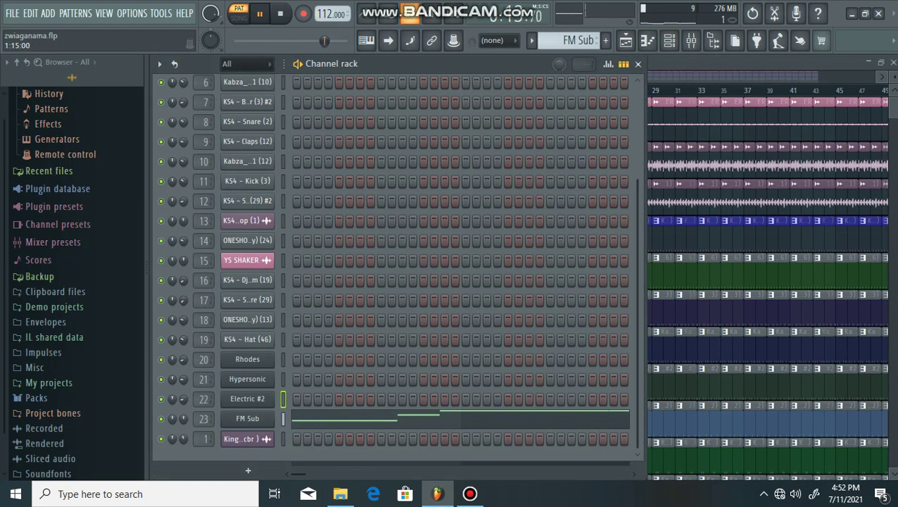
{"action": "left_click", "coordinate": [444, 419]}
{"action": "scroll", "coordinate": [423, 398], "scroll_direction": "down", "scroll_amount": 3}
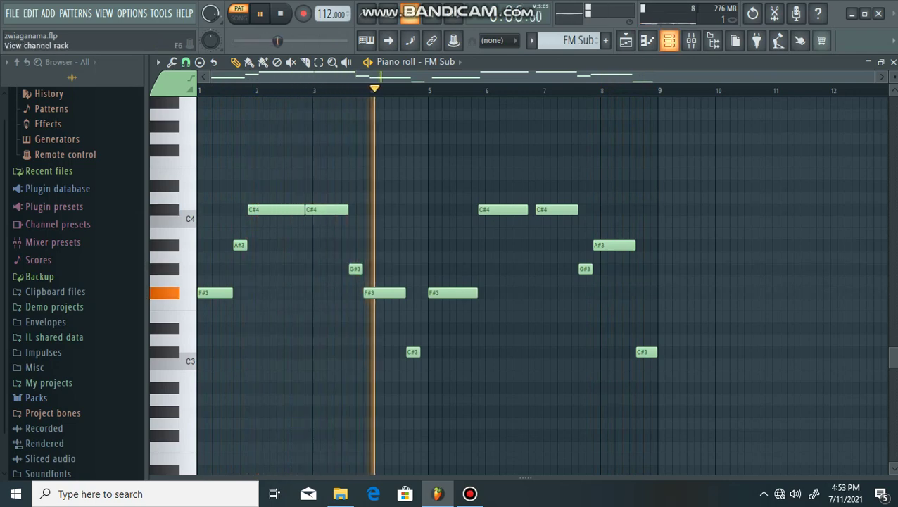
Open the FM Sub channel's Fruity DX10 from the Channel rack and examine its preset list from Log Drum up to Harp.
{"action": "key", "text": "F6"}
{"action": "left_click", "coordinate": [247, 419]}
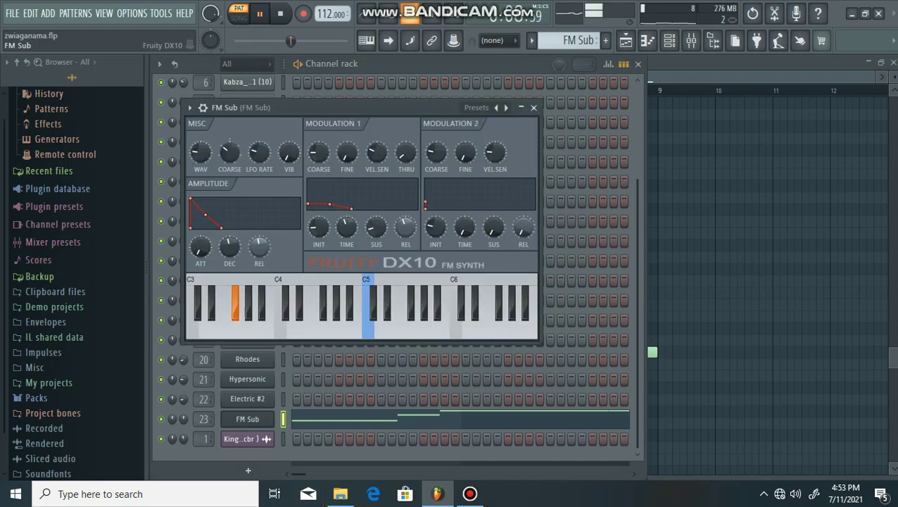
{"action": "right_click", "coordinate": [506, 107]}
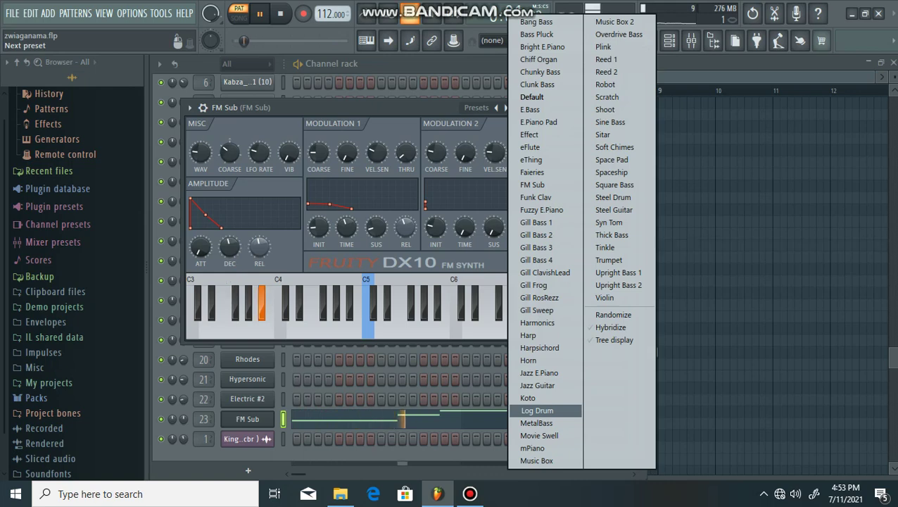
{"action": "key", "text": "Up"}
{"action": "key", "text": "Up"}
{"action": "key", "text": "Up"}
{"action": "key", "text": "Up"}
{"action": "key", "text": "Up"}
{"action": "key", "text": "Up"}
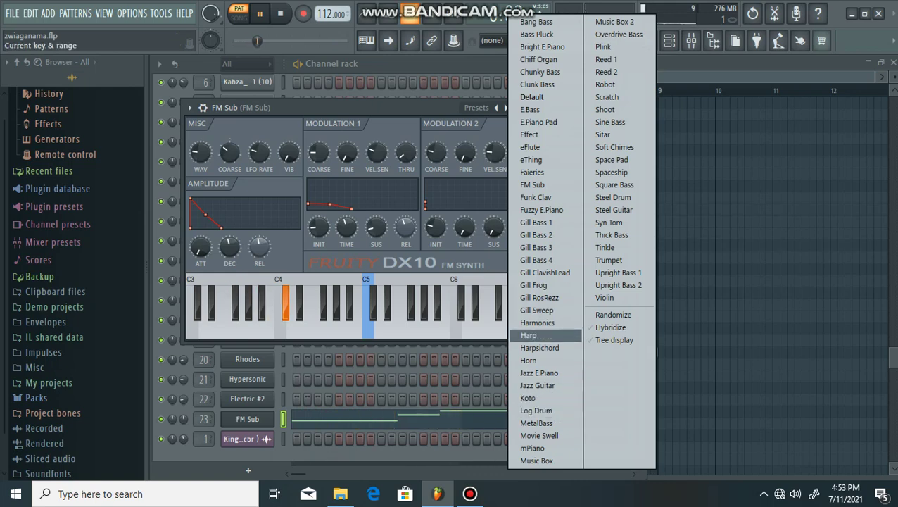
{"action": "key", "text": "Escape"}
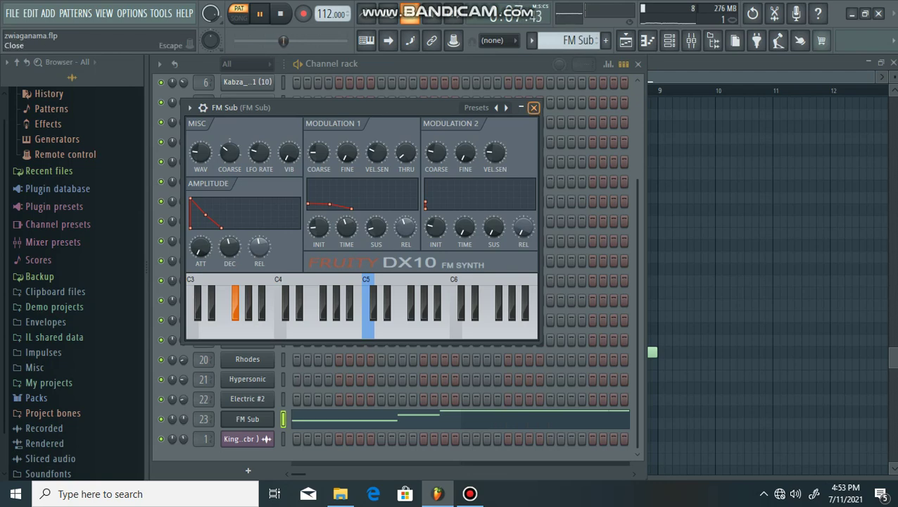
Close the Fruity DX10 window, the Channel rack and the FM Sub Piano roll to return to the playlist.
{"action": "left_click", "coordinate": [534, 108]}
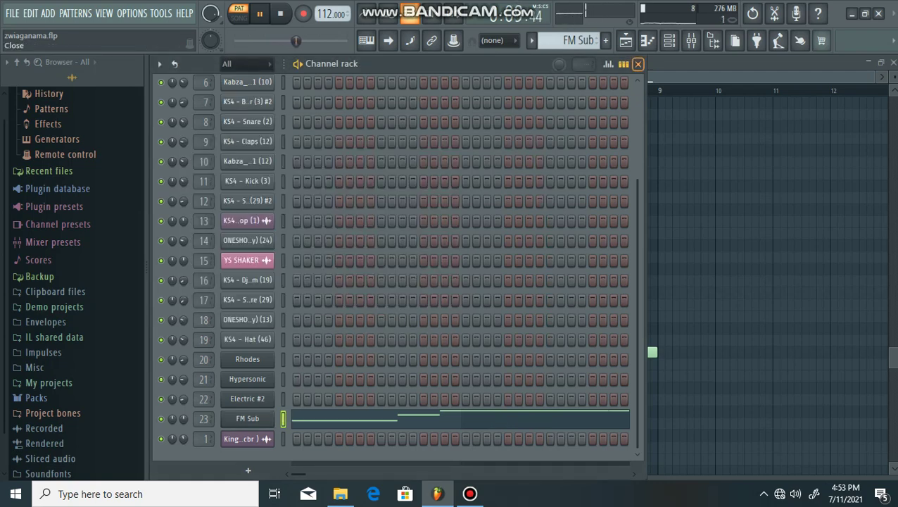
{"action": "left_click", "coordinate": [638, 64]}
{"action": "left_click", "coordinate": [893, 63]}
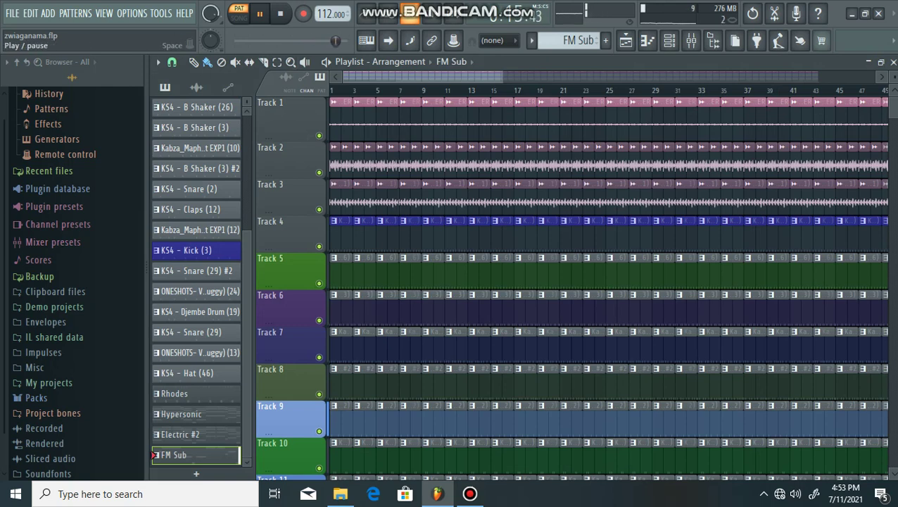
Switch playback to song mode and play the arrangement from about bar 27.
{"action": "left_click", "coordinate": [239, 14]}
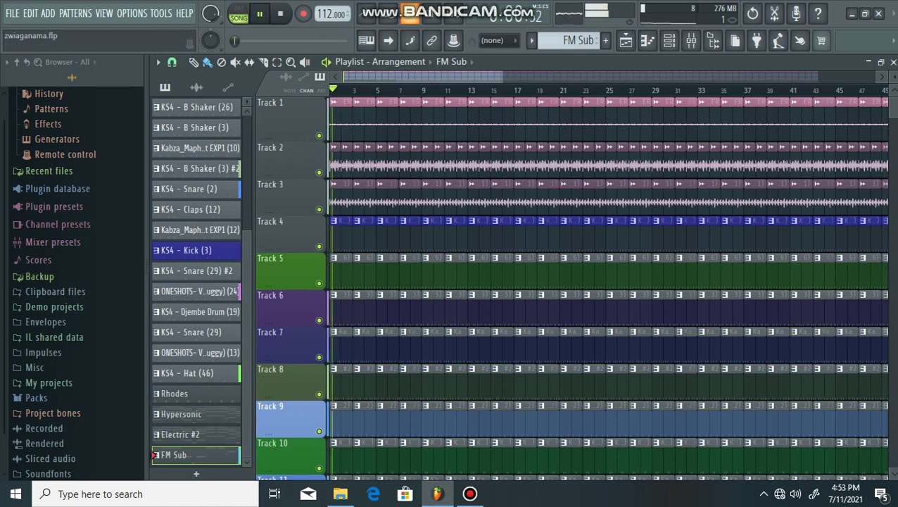
{"action": "left_click", "coordinate": [629, 90]}
{"action": "left_click", "coordinate": [452, 62]}
{"action": "left_click", "coordinate": [452, 62]}
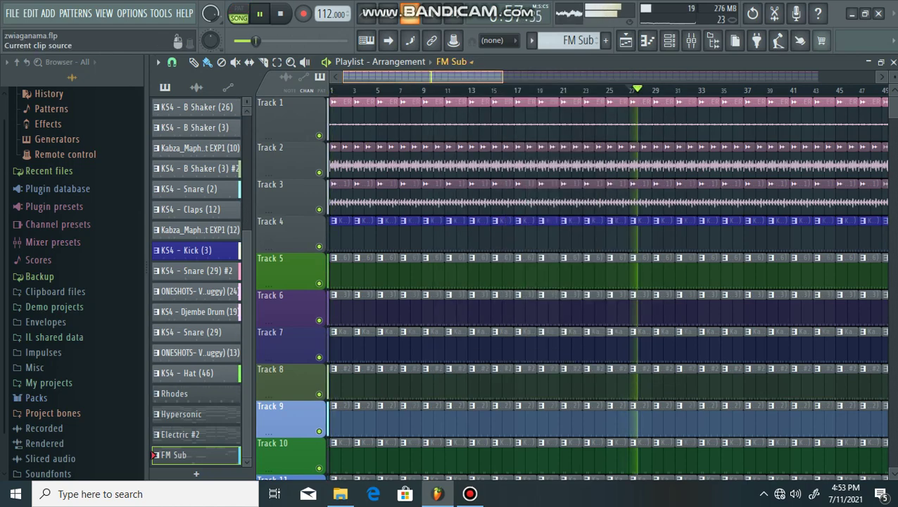
Examine the arrangement during playback, from the percussion tracks to the Rhodes, Hypersonic, Electric #2, FM Sub and vocal audio tracks.
{"action": "scroll", "coordinate": [421, 120], "scroll_direction": "right", "scroll_amount": 3}
{"action": "scroll", "coordinate": [421, 120], "scroll_direction": "down", "scroll_amount": 5}
{"action": "scroll", "coordinate": [572, 289], "scroll_direction": "down", "scroll_amount": 13}
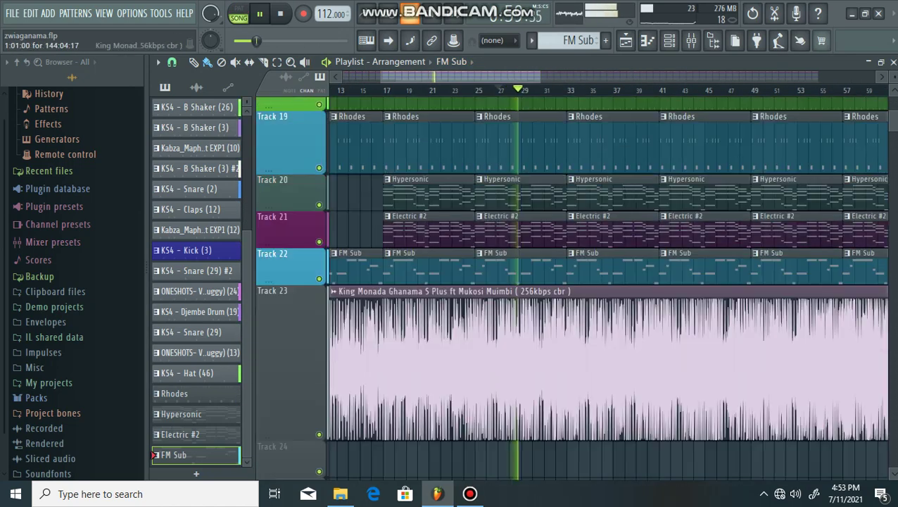
{"action": "scroll", "coordinate": [572, 289], "scroll_direction": "up", "scroll_amount": 10}
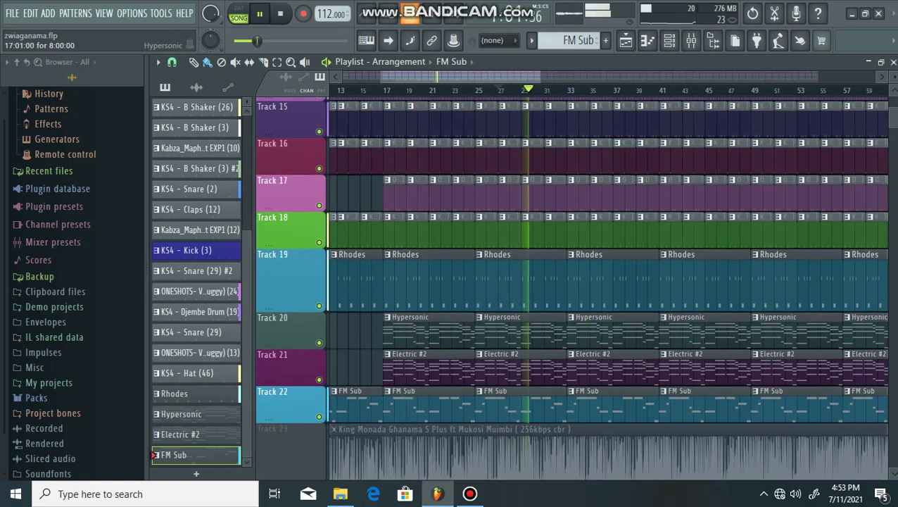
{"action": "scroll", "coordinate": [571, 289], "scroll_direction": "up", "scroll_amount": 4}
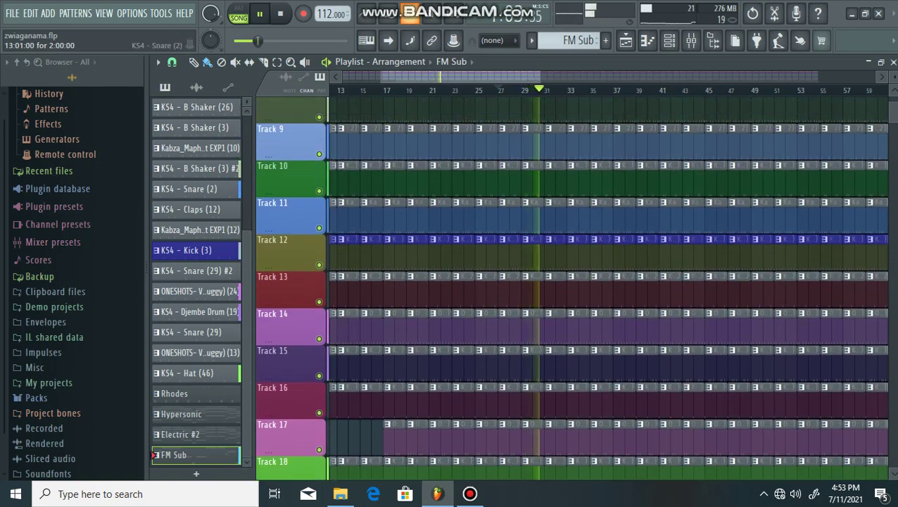
{"action": "scroll", "coordinate": [571, 289], "scroll_direction": "up", "scroll_amount": 4}
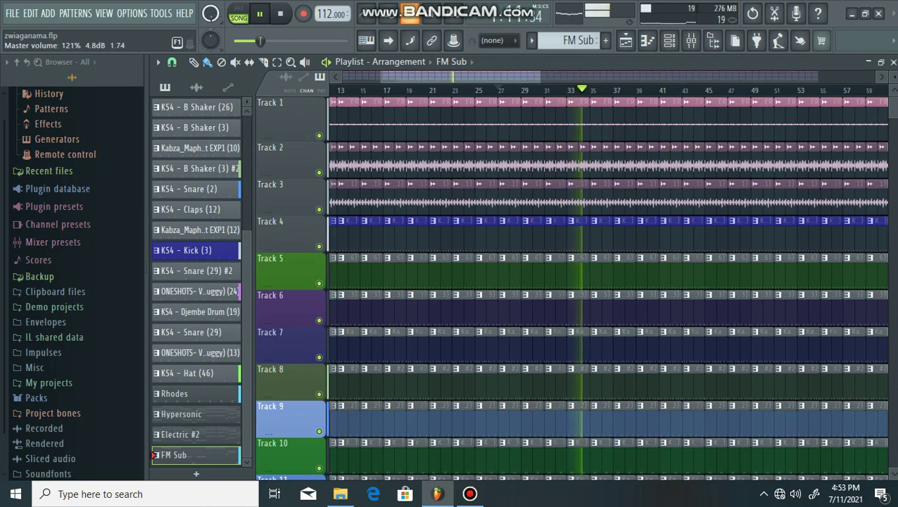
{"action": "scroll", "coordinate": [571, 289], "scroll_direction": "down", "scroll_amount": 11}
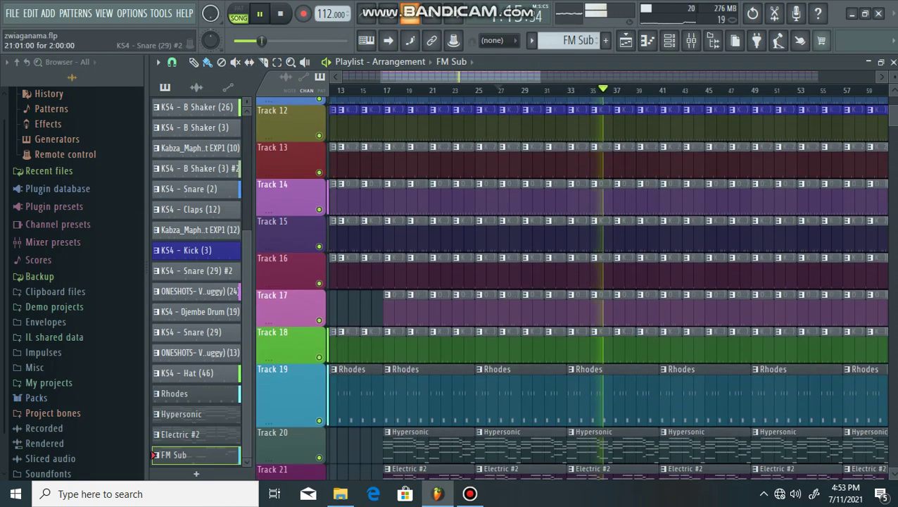
{"action": "scroll", "coordinate": [455, 160], "scroll_direction": "down", "scroll_amount": 2}
{"action": "scroll", "coordinate": [455, 161], "scroll_direction": "up", "scroll_amount": 5}
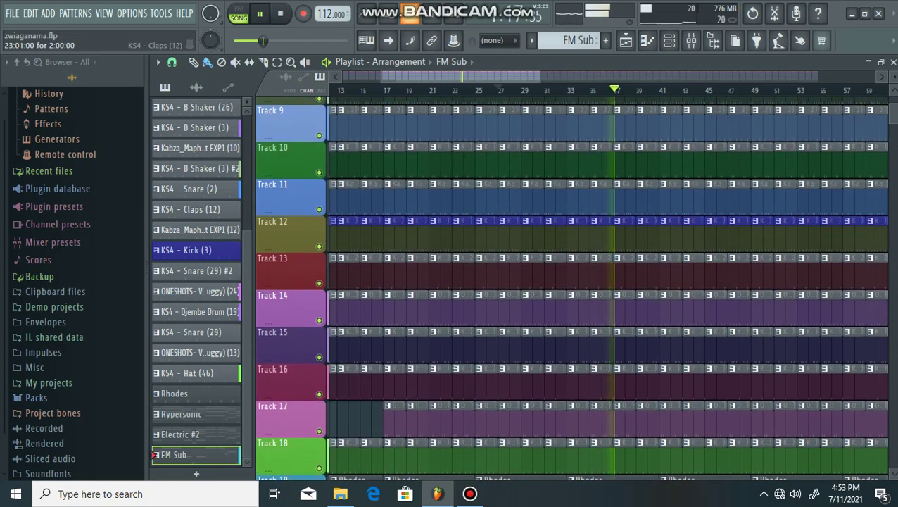
{"action": "scroll", "coordinate": [571, 289], "scroll_direction": "down", "scroll_amount": 4}
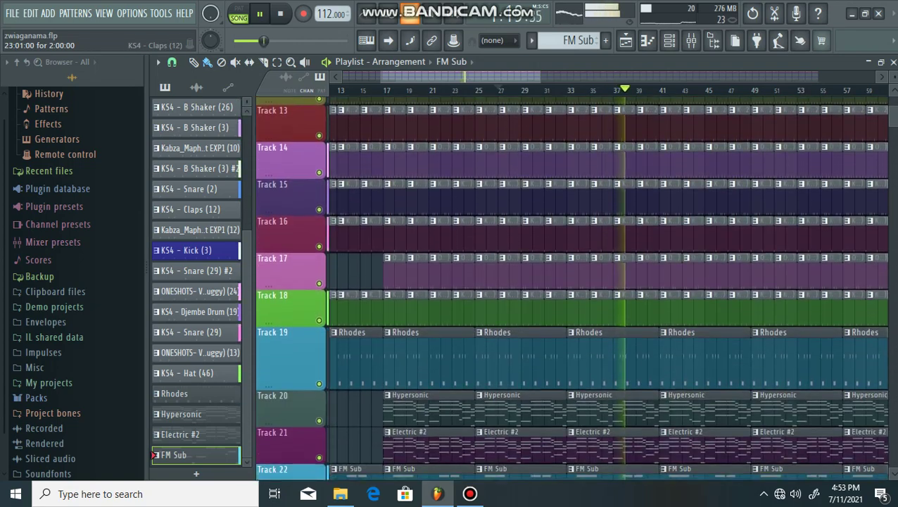
{"action": "scroll", "coordinate": [572, 288], "scroll_direction": "down", "scroll_amount": 4}
{"action": "scroll", "coordinate": [572, 289], "scroll_direction": "up", "scroll_amount": 7}
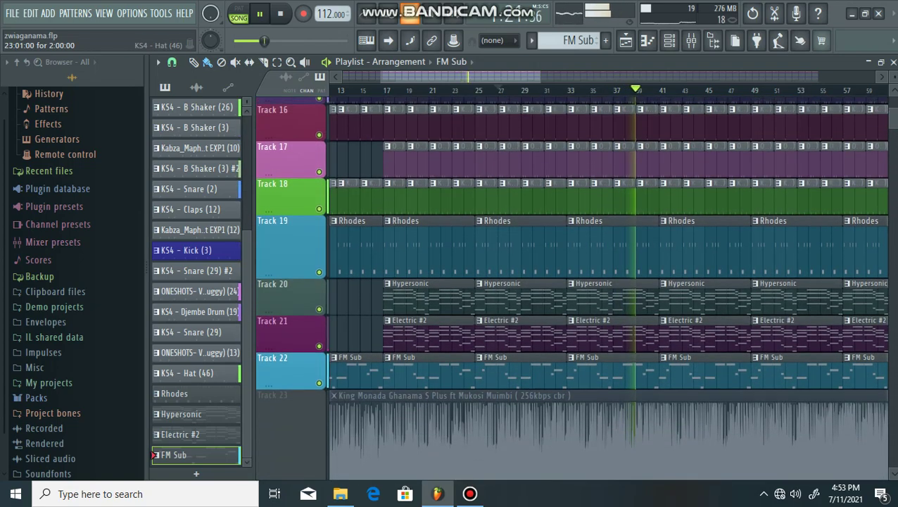
{"action": "scroll", "coordinate": [571, 289], "scroll_direction": "up", "scroll_amount": 2}
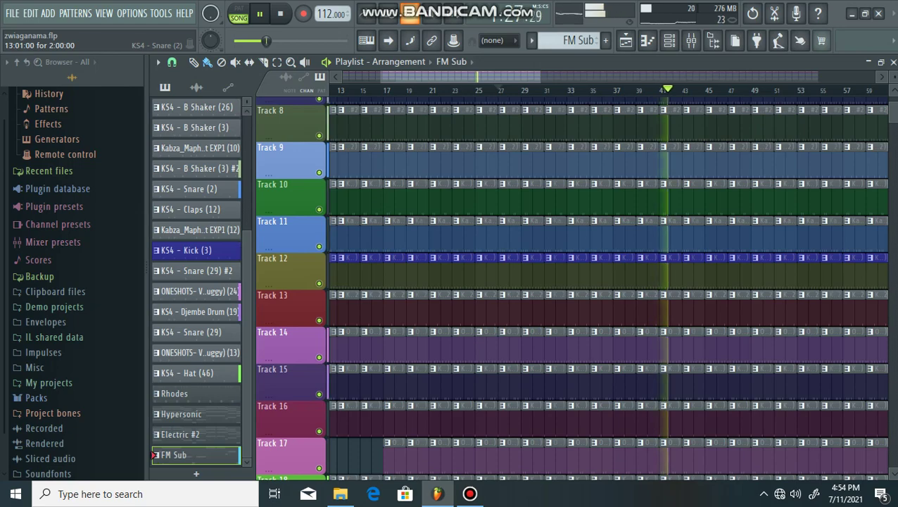
Open the mixer, examine the levels from the FM Sub track back to the first insert, and close it.
{"action": "left_click", "coordinate": [692, 41]}
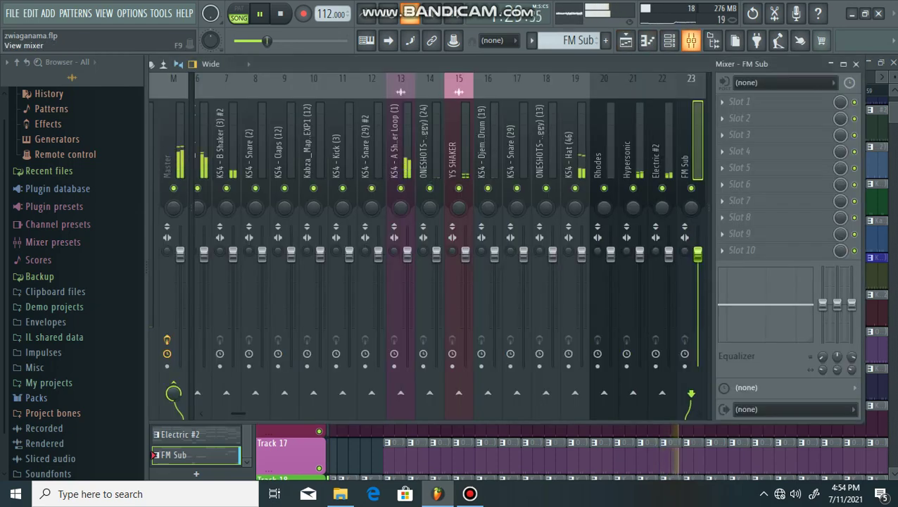
{"action": "left_click_drag", "start_coordinate": [237, 413], "coordinate": [215, 414]}
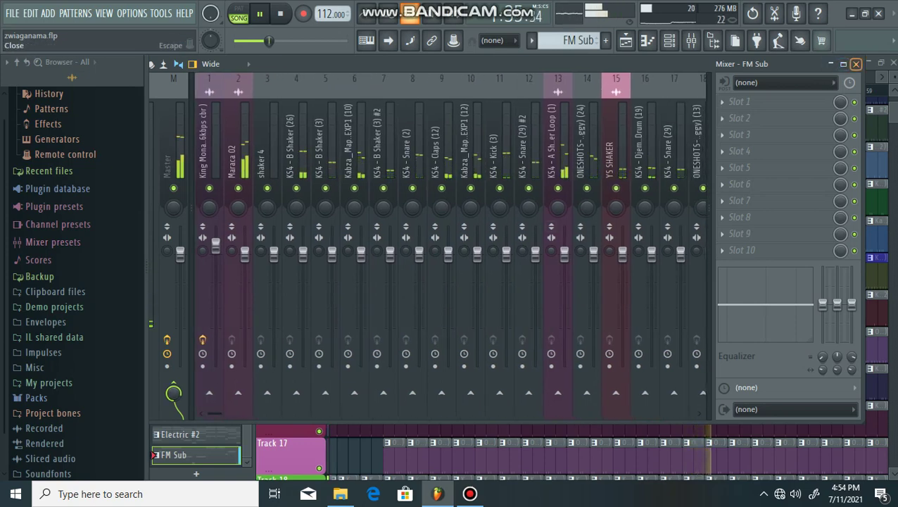
{"action": "left_click", "coordinate": [857, 64]}
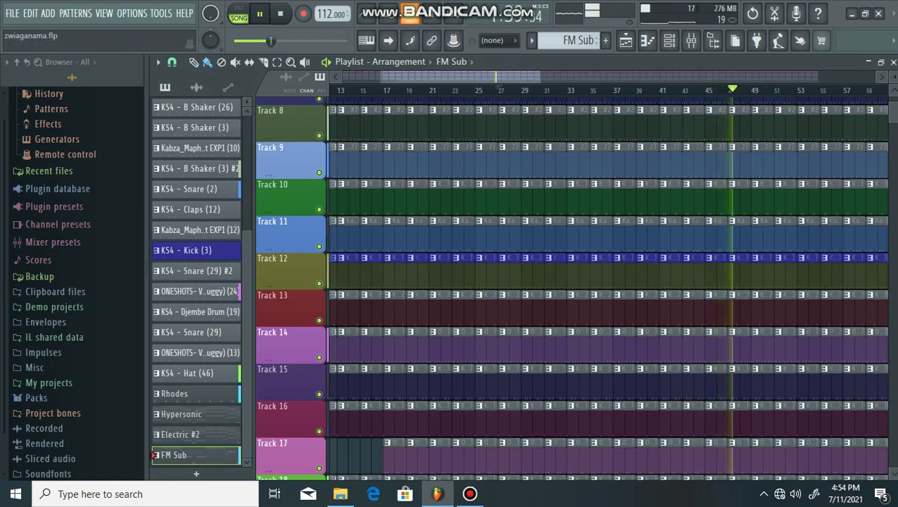
Examine the playlist's percussion and melodic tracks again, including the section from bar 37 onward.
{"action": "scroll", "coordinate": [572, 289], "scroll_direction": "down", "scroll_amount": 7}
{"action": "scroll", "coordinate": [572, 288], "scroll_direction": "down", "scroll_amount": 3}
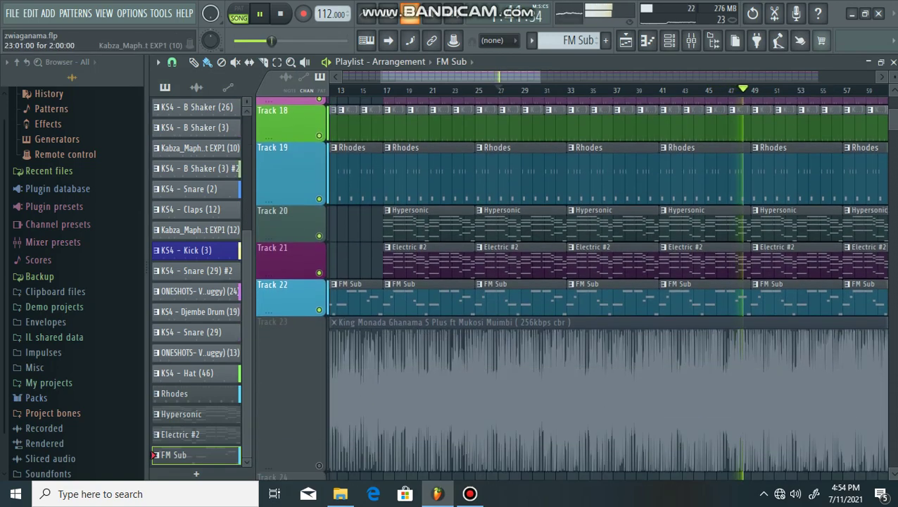
{"action": "scroll", "coordinate": [572, 289], "scroll_direction": "up", "scroll_amount": 10}
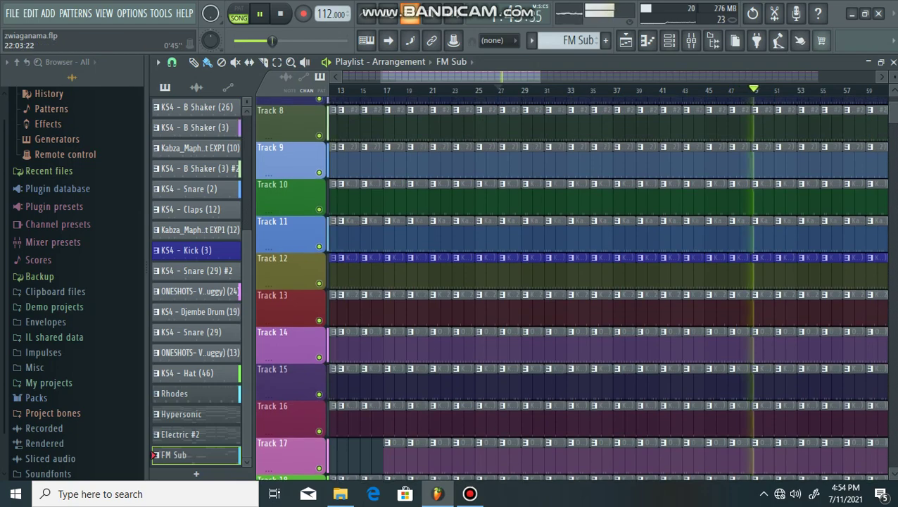
{"action": "left_click_drag", "start_coordinate": [451, 77], "coordinate": [532, 77]}
{"action": "scroll", "coordinate": [505, 127], "scroll_direction": "up", "scroll_amount": 1}
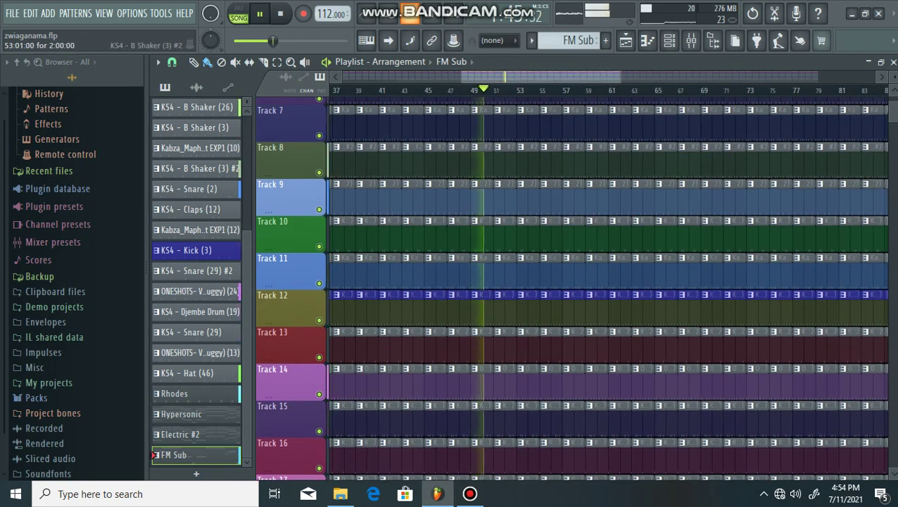
{"action": "scroll", "coordinate": [509, 133], "scroll_direction": "up", "scroll_amount": 4}
{"action": "scroll", "coordinate": [551, 159], "scroll_direction": "down", "scroll_amount": 5}
{"action": "scroll", "coordinate": [547, 166], "scroll_direction": "down", "scroll_amount": 8}
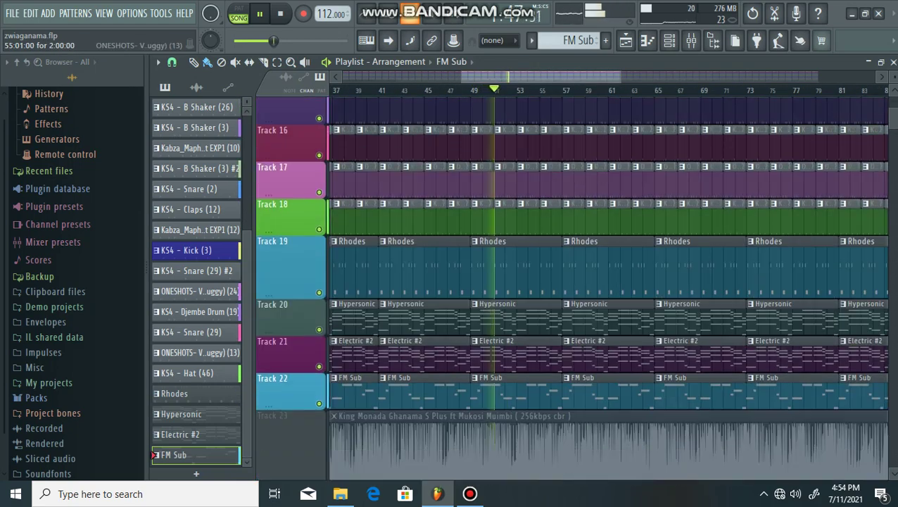
Open an Electric #2 clip from track 21 in the Piano roll and examine its chords from bar 1 during song playback.
{"action": "double_click", "coordinate": [525, 341]}
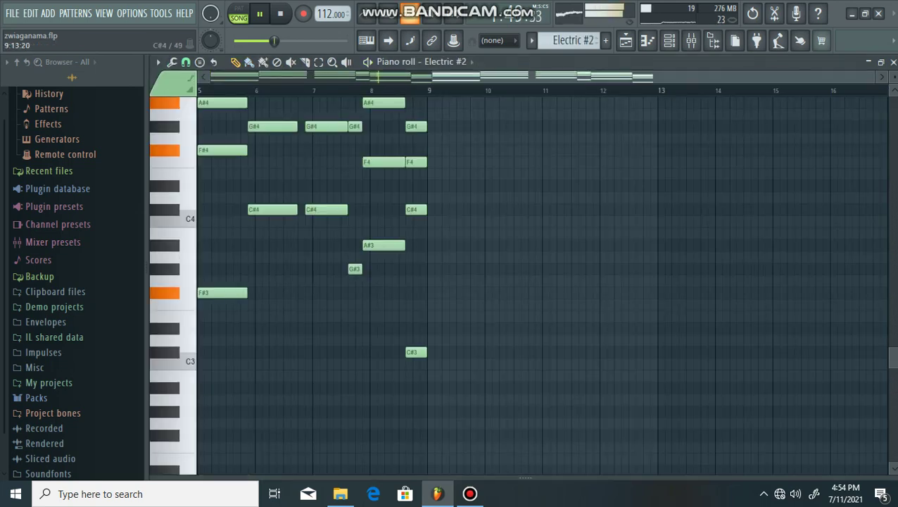
{"action": "scroll", "coordinate": [486, 282], "scroll_direction": "up", "scroll_amount": 2}
{"action": "left_click_drag", "start_coordinate": [456, 77], "coordinate": [272, 77]}
{"action": "left_click_drag", "start_coordinate": [648, 77], "coordinate": [623, 76]}
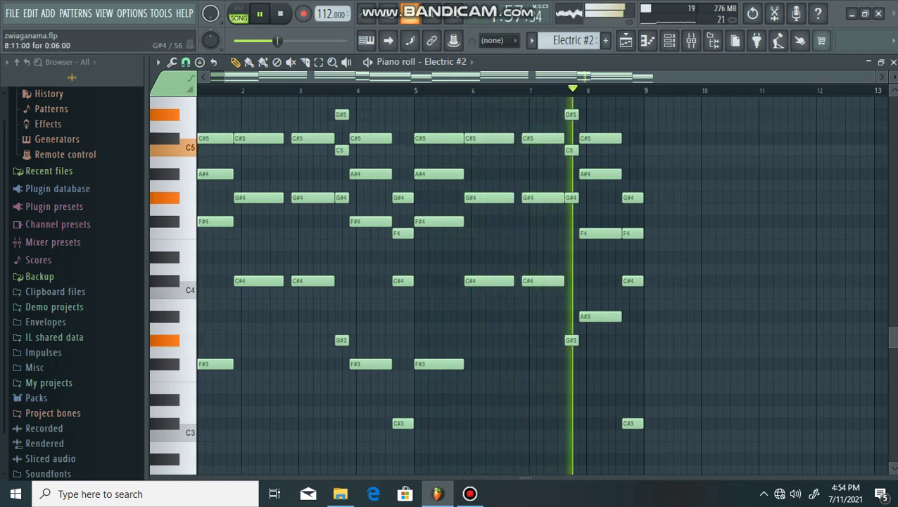
{"action": "scroll", "coordinate": [521, 285], "scroll_direction": "up", "scroll_amount": 2}
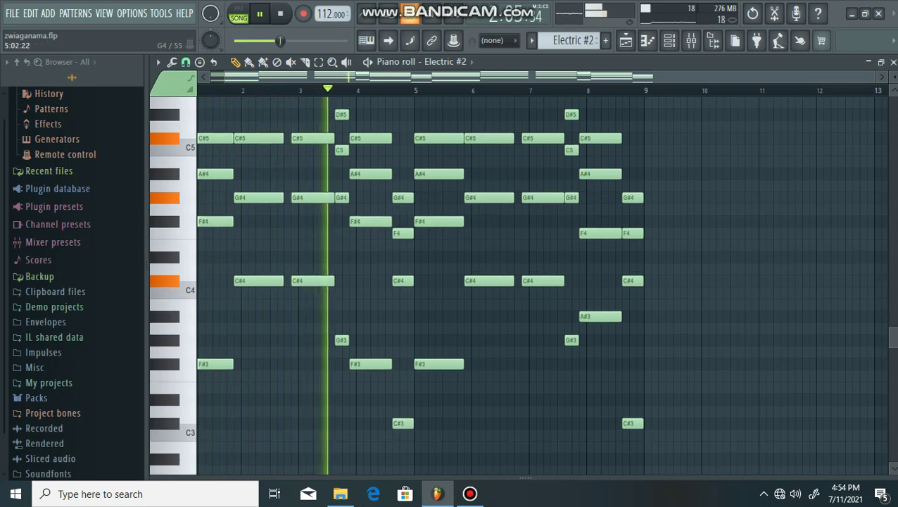
{"action": "scroll", "coordinate": [521, 281], "scroll_direction": "down", "scroll_amount": 1}
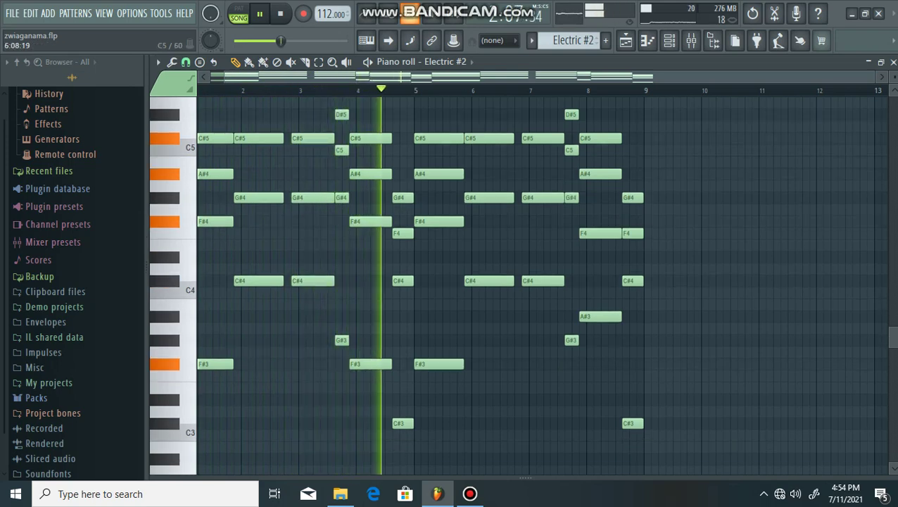
Check the Electric #2 channel in the Channel rack, then close the rack and the Piano roll.
{"action": "left_click", "coordinate": [669, 40]}
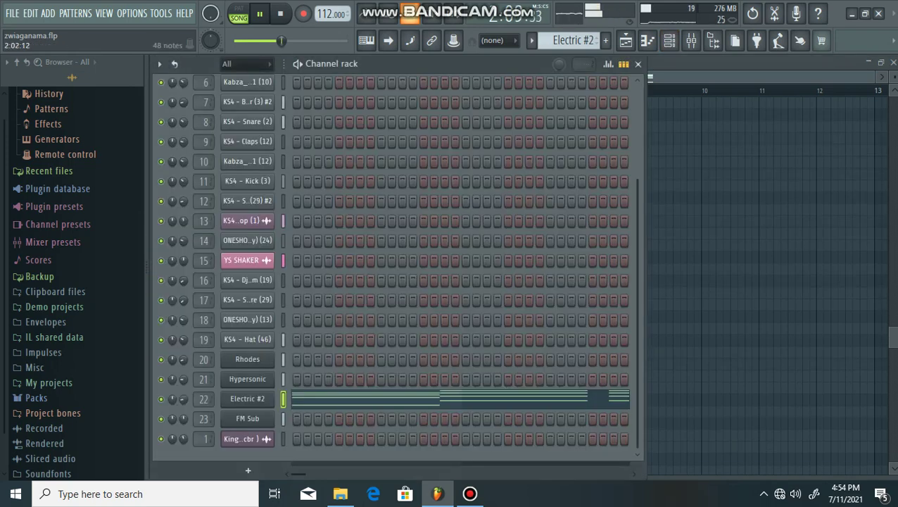
{"action": "left_click", "coordinate": [638, 64]}
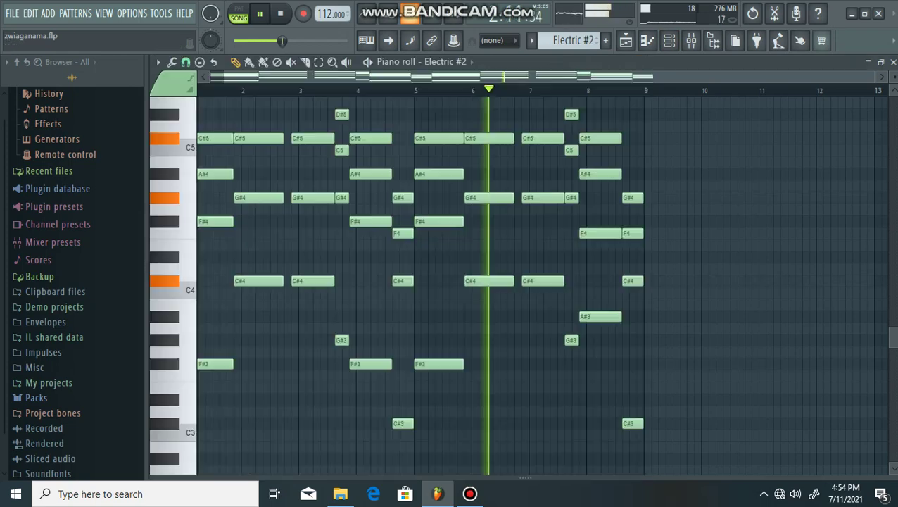
{"action": "left_click", "coordinate": [894, 62]}
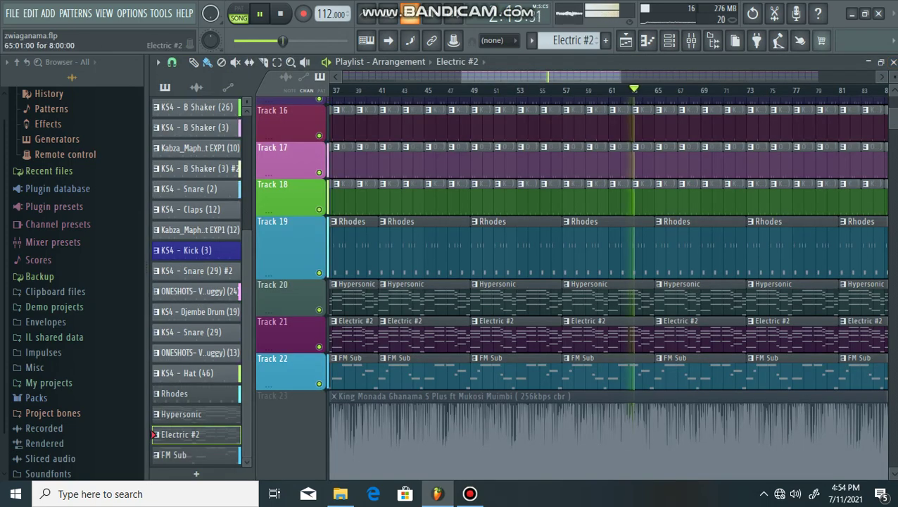
Open an FM Sub clip from track 22 in the Piano roll, examine its bass notes during playback, and pause the song.
{"action": "scroll", "coordinate": [422, 344], "scroll_direction": "down", "scroll_amount": 2}
{"action": "double_click", "coordinate": [409, 304]}
{"action": "scroll", "coordinate": [409, 304], "scroll_direction": "down", "scroll_amount": 2}
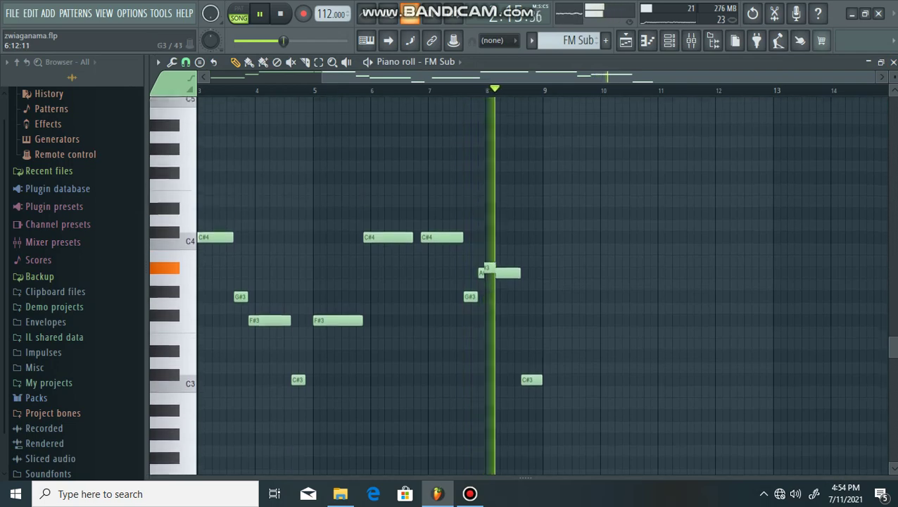
{"action": "scroll", "coordinate": [409, 304], "scroll_direction": "up", "scroll_amount": 1}
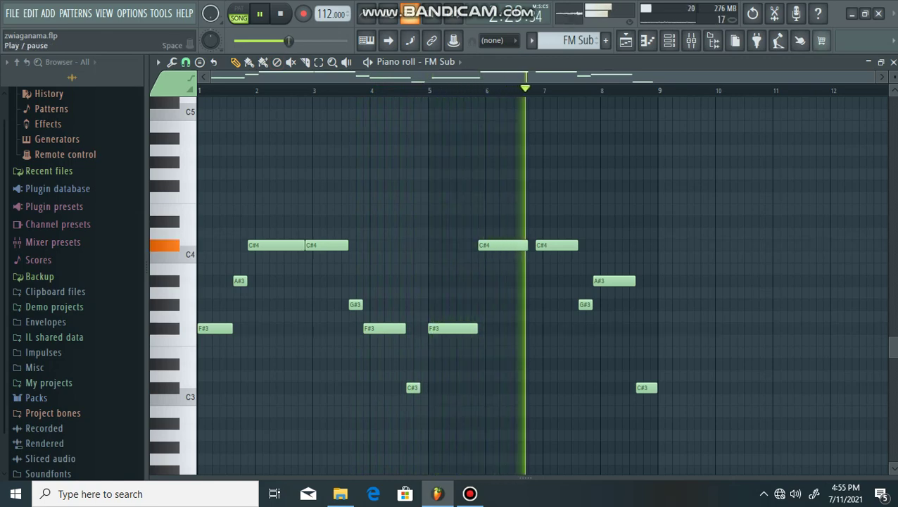
{"action": "key", "text": "space"}
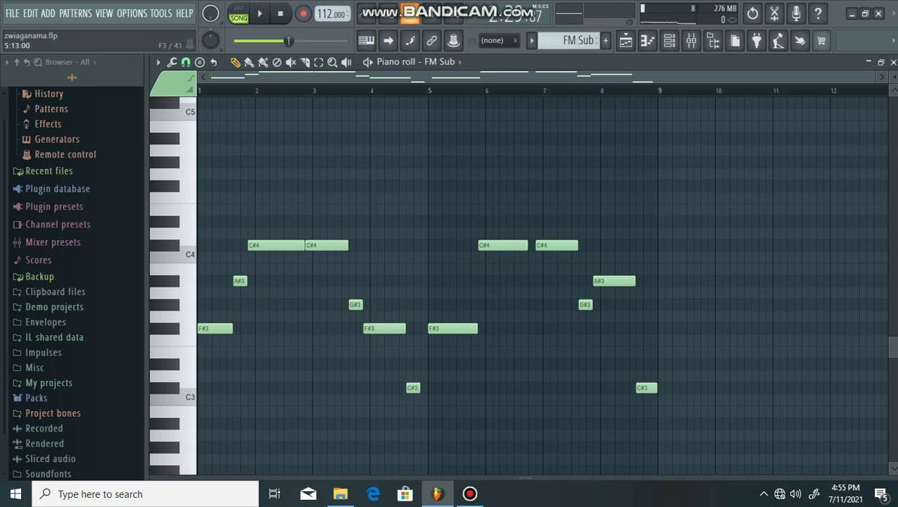
{"action": "scroll", "coordinate": [521, 329], "scroll_direction": "down", "scroll_amount": 3}
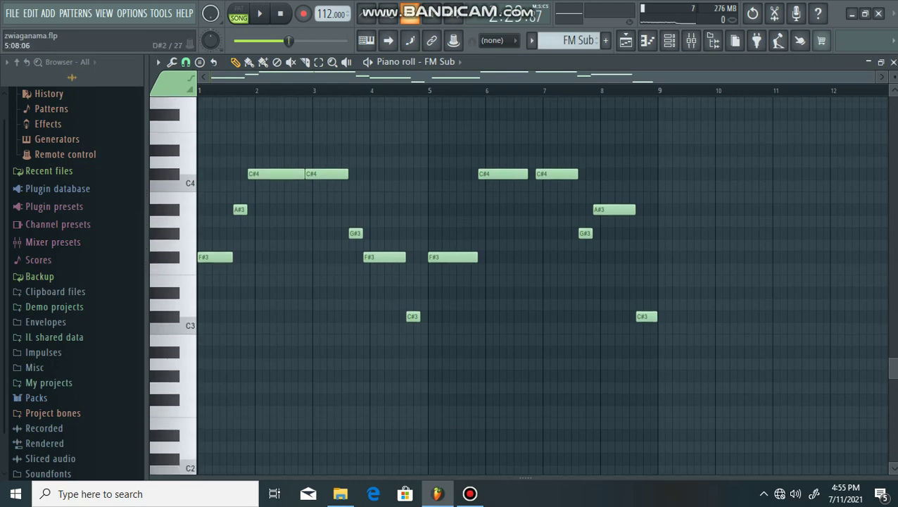
{"action": "left_click", "coordinate": [470, 493]}
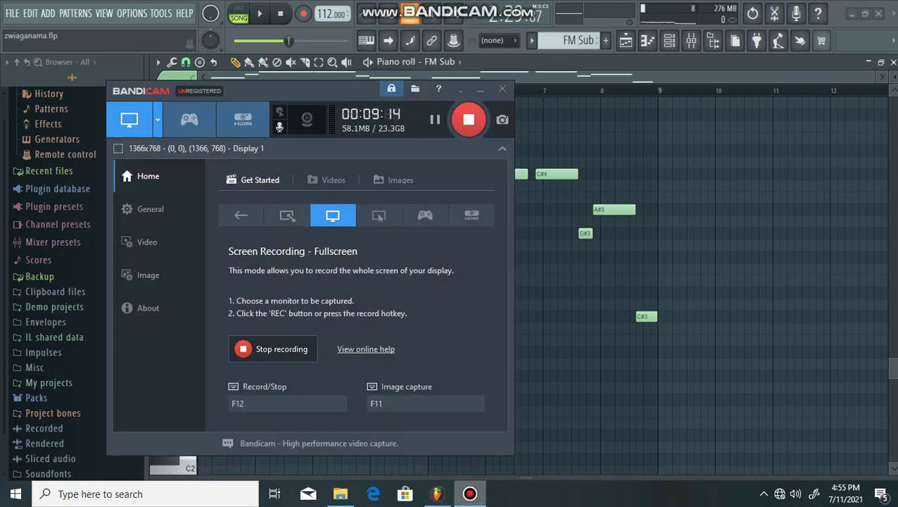